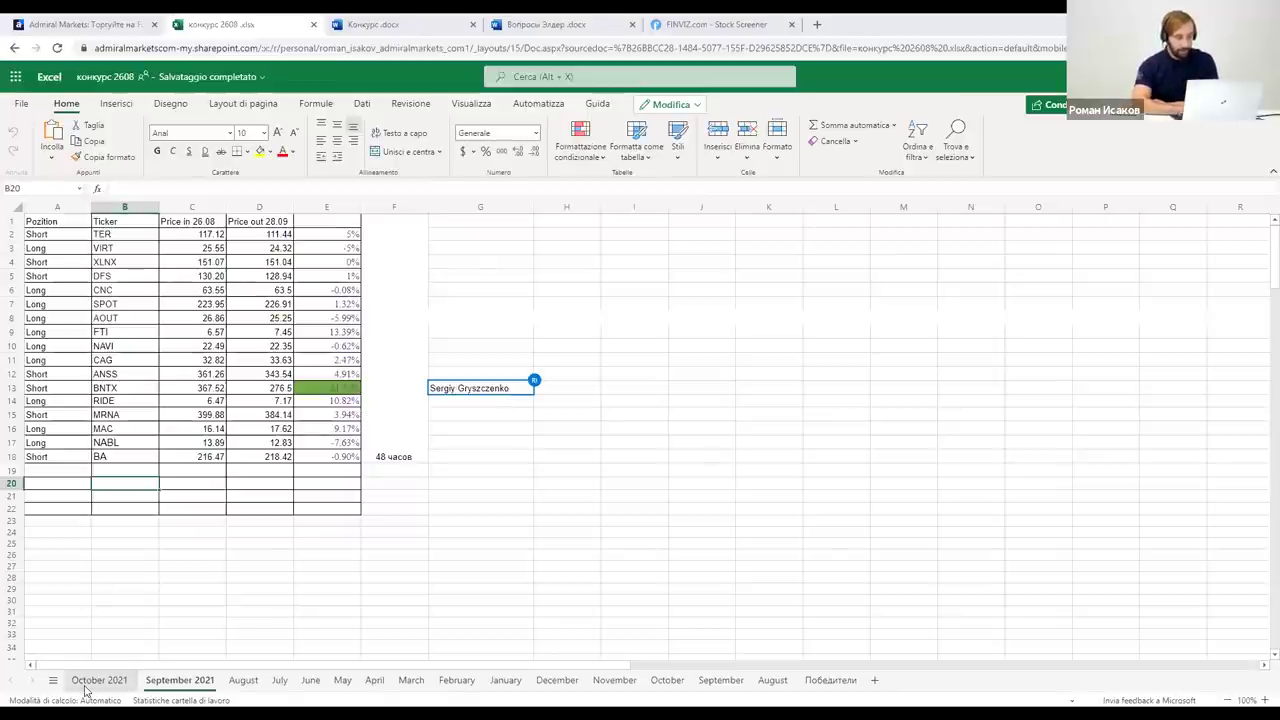
# - Open the October 2021 worksheet of the contest workbook
pyautogui.click(95, 681)
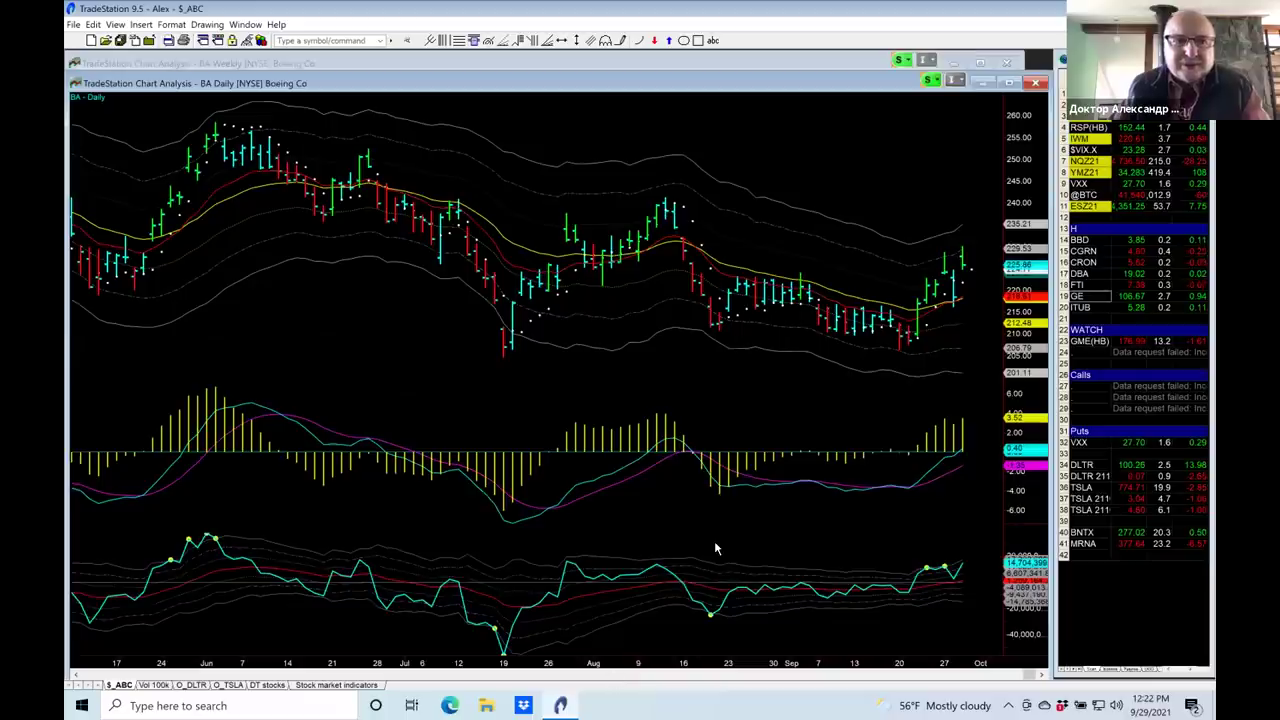
# - Bring the weekly Boeing chart to the front and change its symbol to AVGO
pyautogui.click(857, 59)
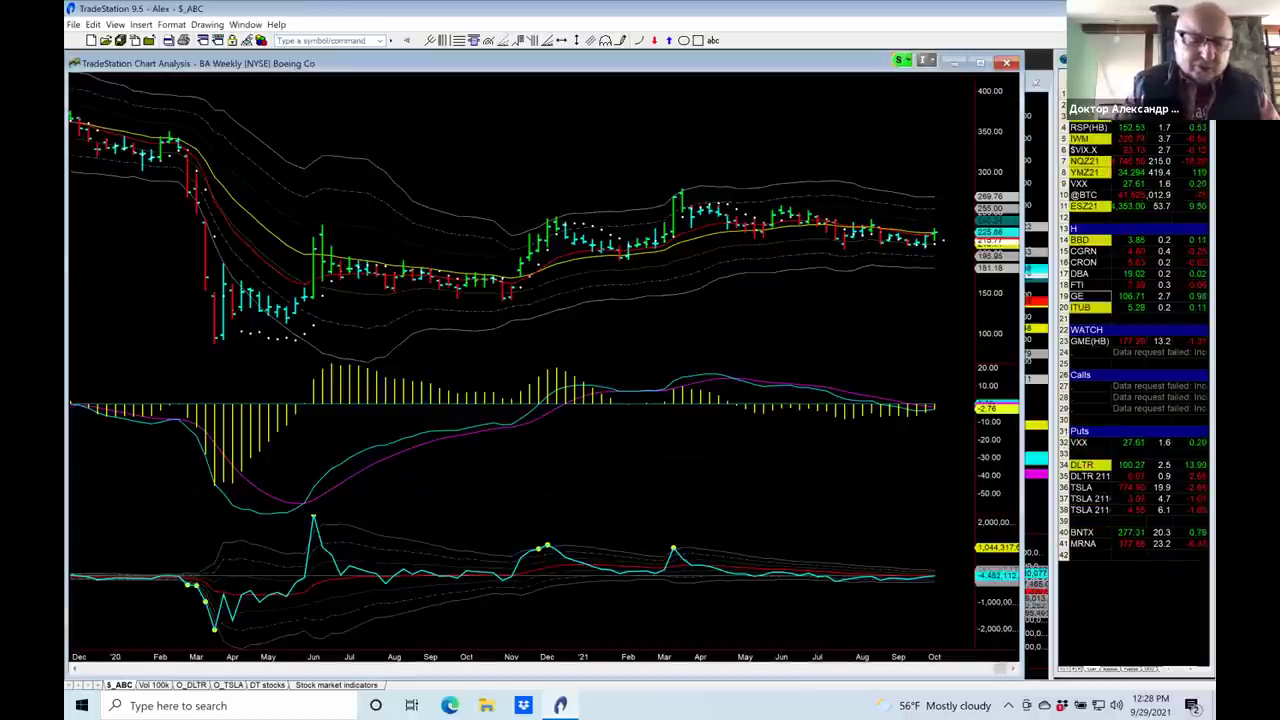
pyautogui.click(448, 122)
pyautogui.write('avgo')
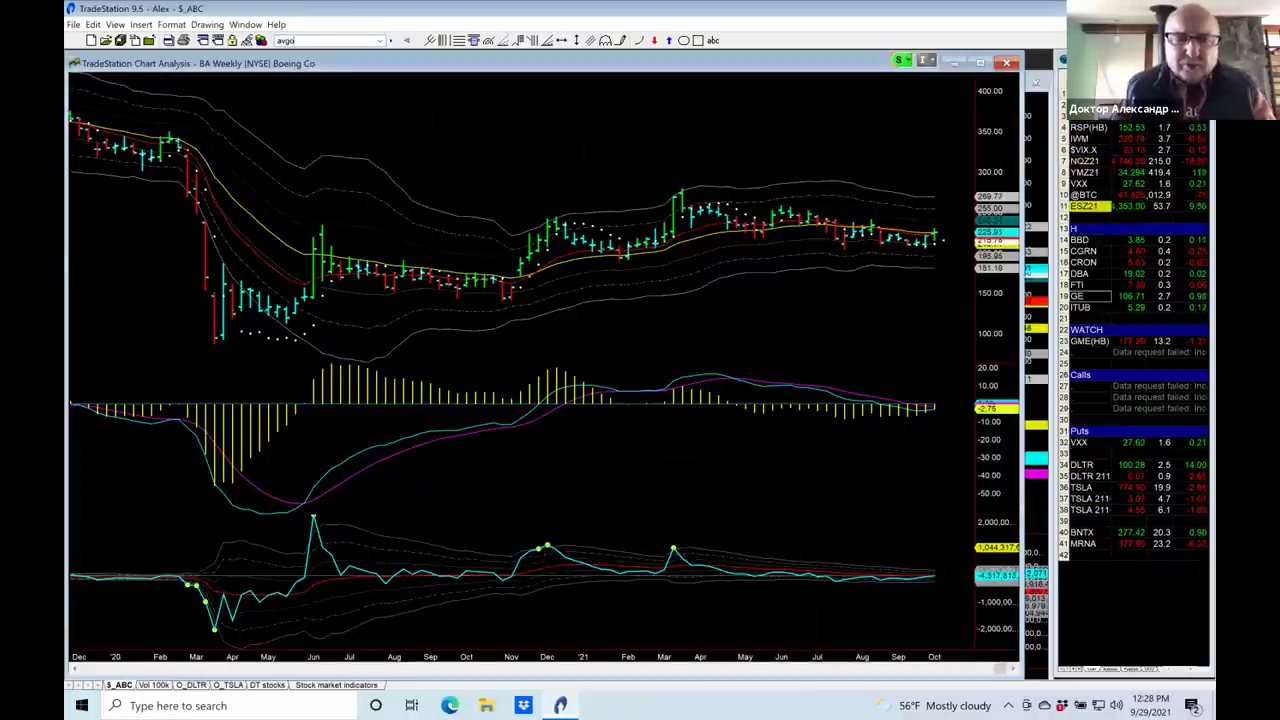
pyautogui.press('Return')
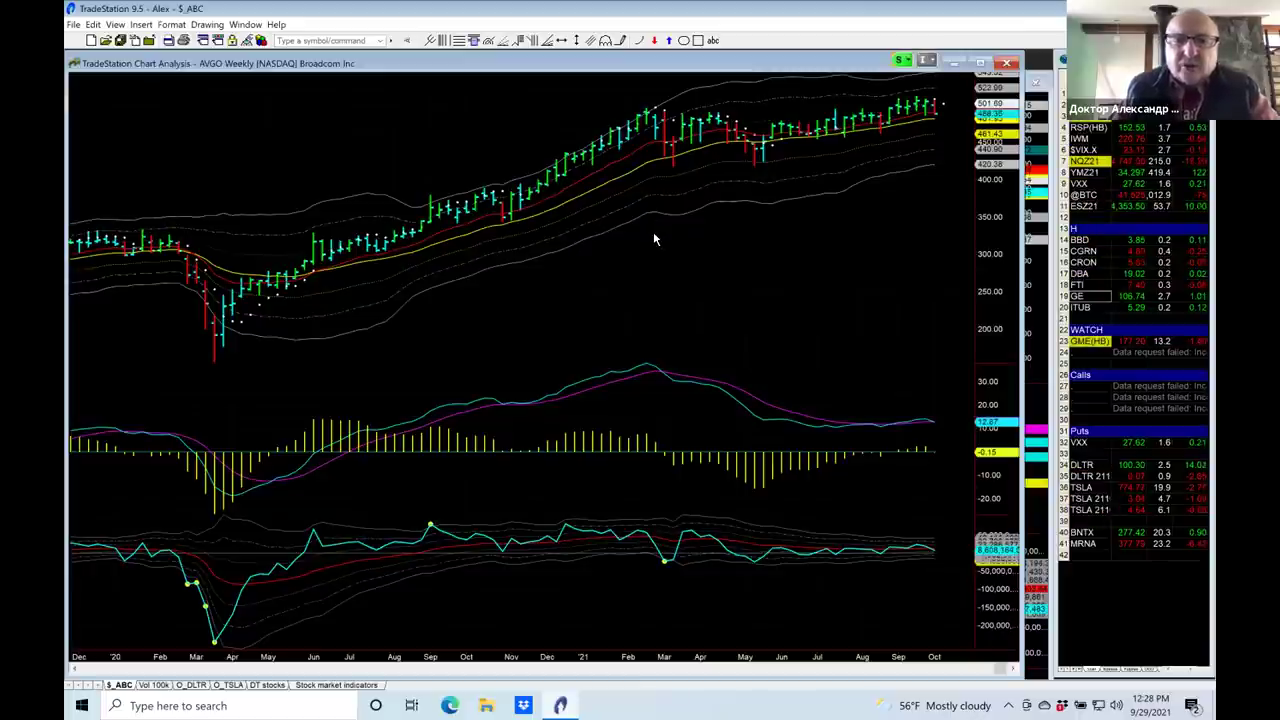
# - Inspect the price data at the February 2021 peak on the weekly AVGO chart
pyautogui.moveTo(653, 236)
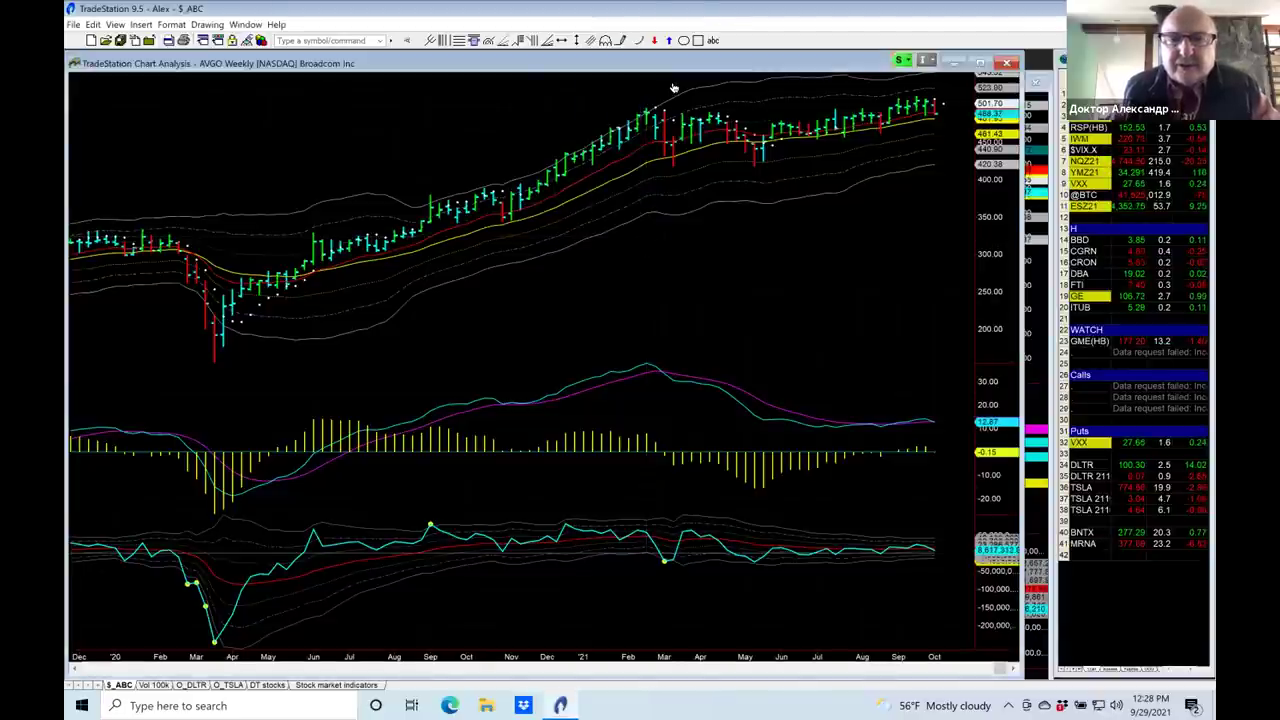
pyautogui.moveTo(590, 8)
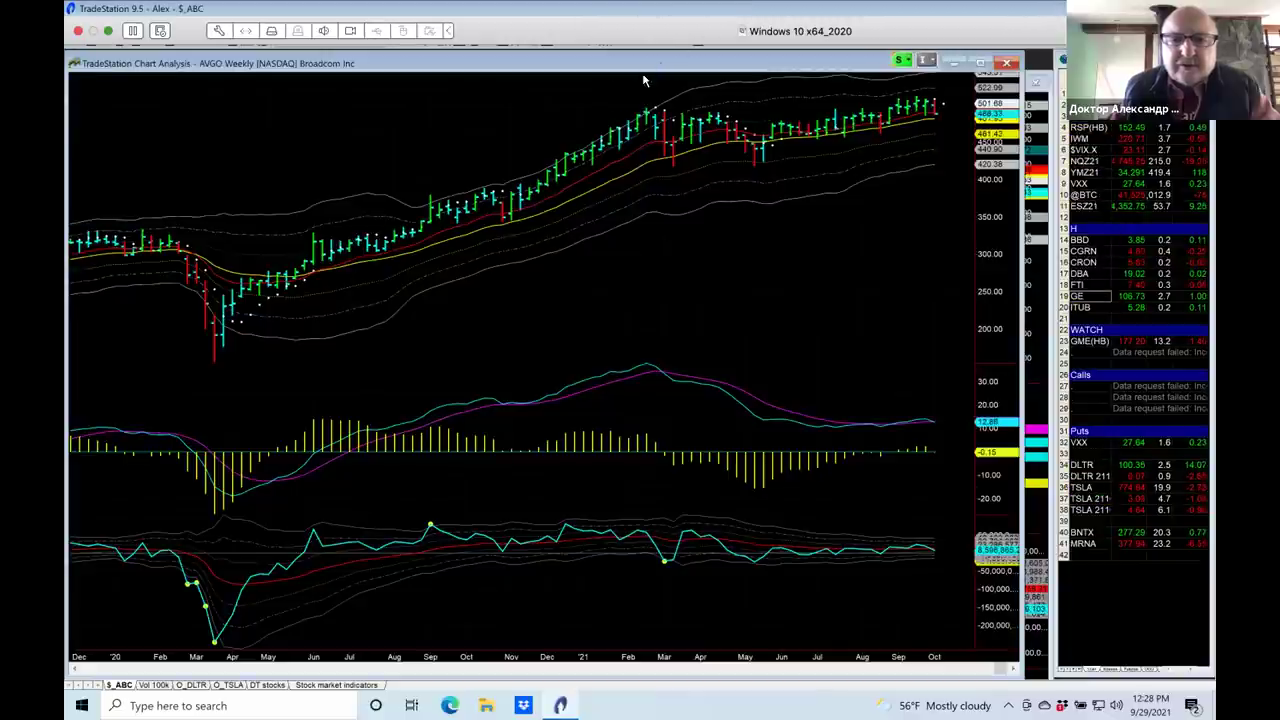
pyautogui.moveTo(643, 92)
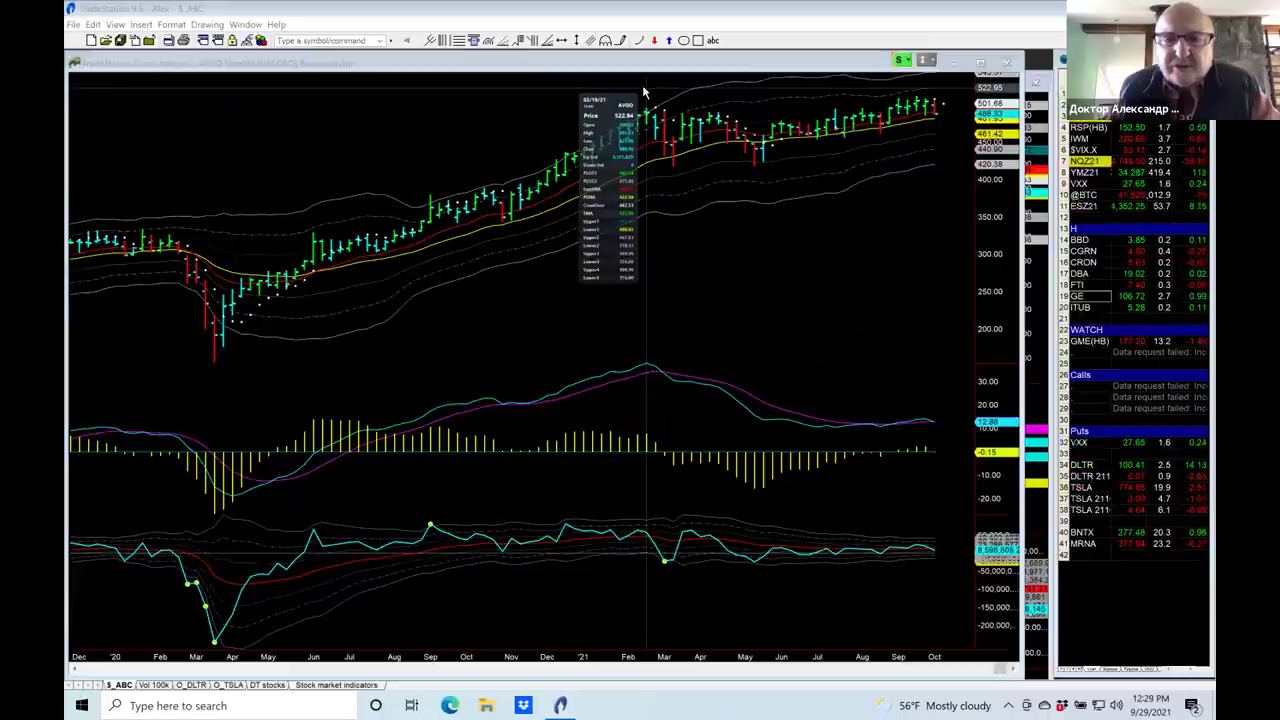
pyautogui.click(643, 92)
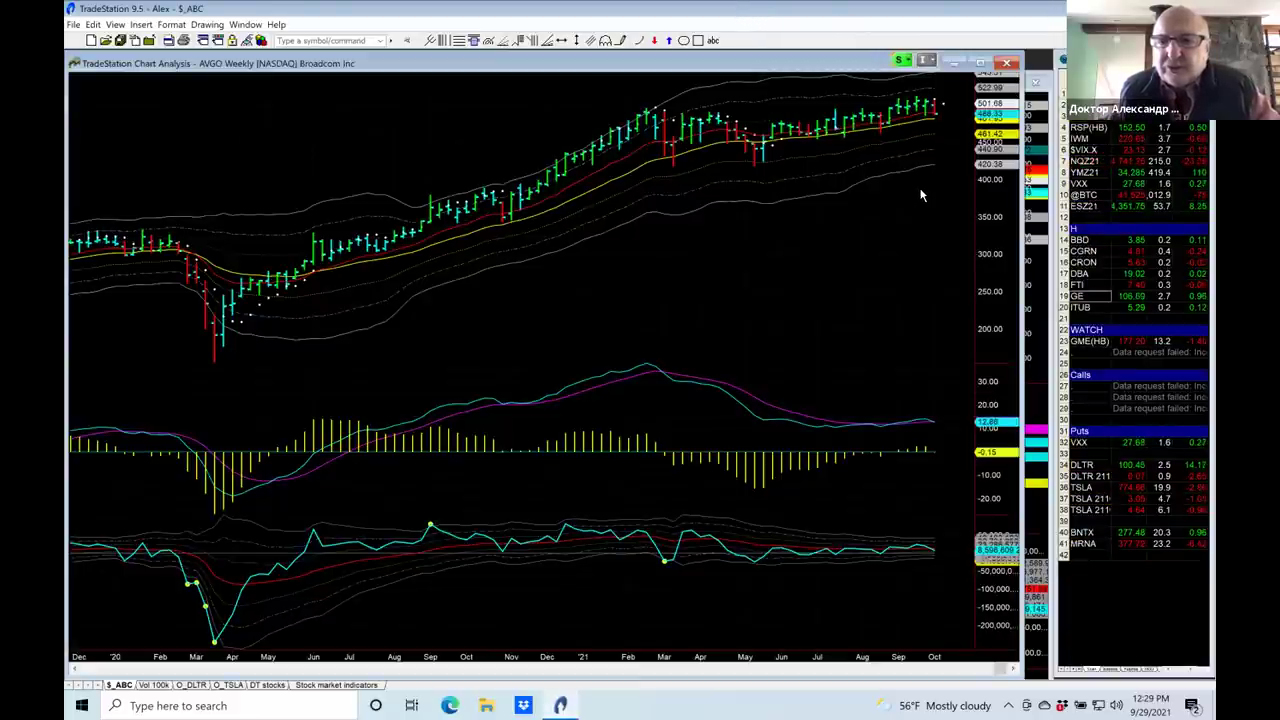
pyautogui.moveTo(910, 199)
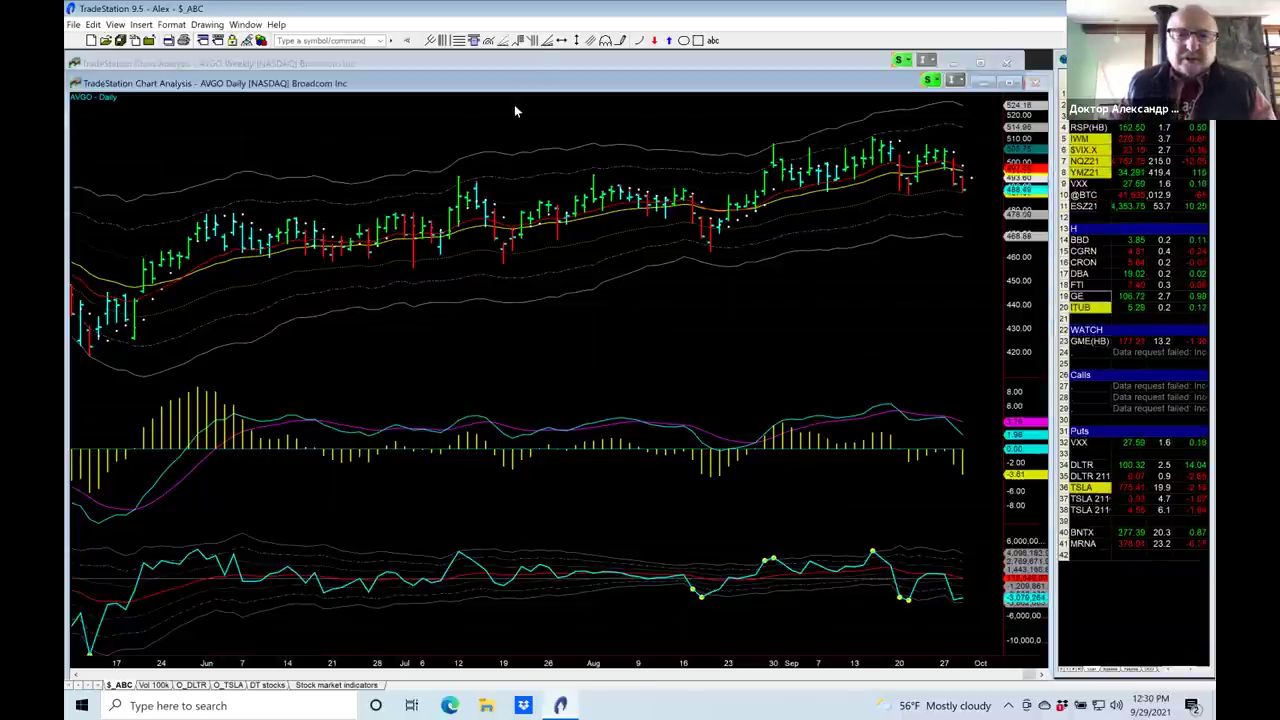
# - Return to the weekly chart and change its symbol to PINS
pyautogui.hotkey('ctrl', 'Tab')
pyautogui.write('pi')
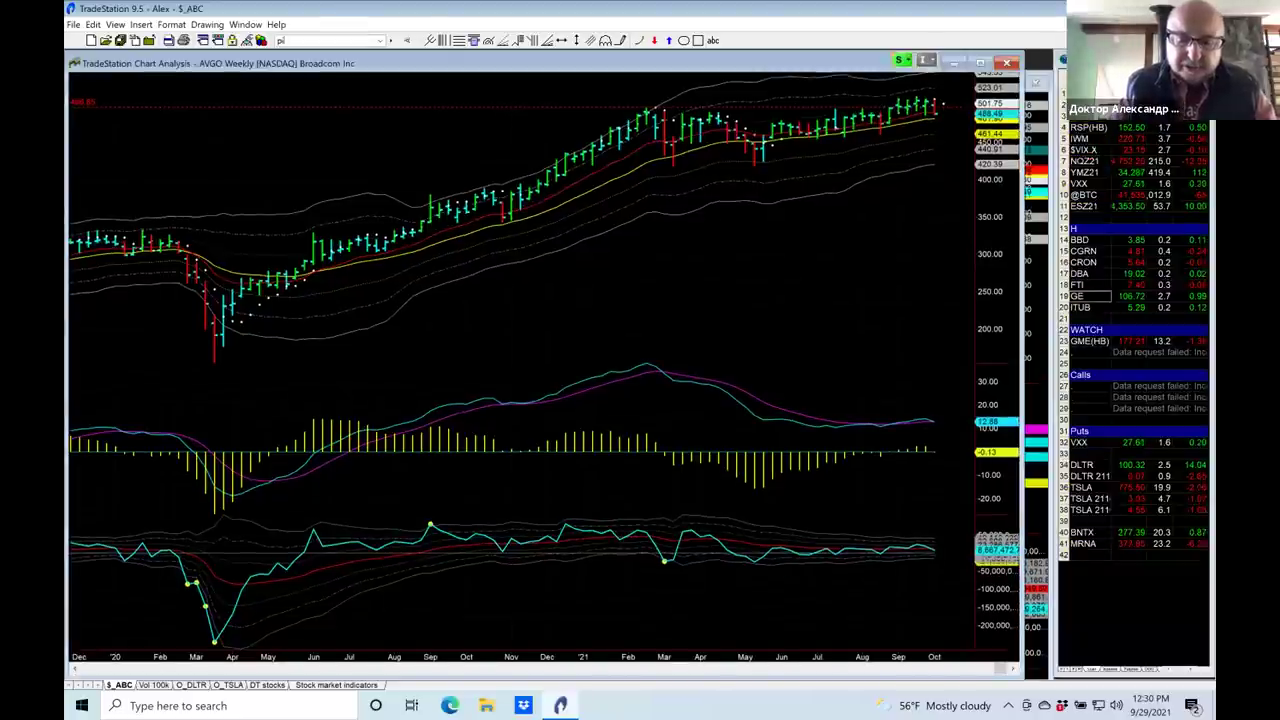
pyautogui.write('ns')
pyautogui.press('Return')
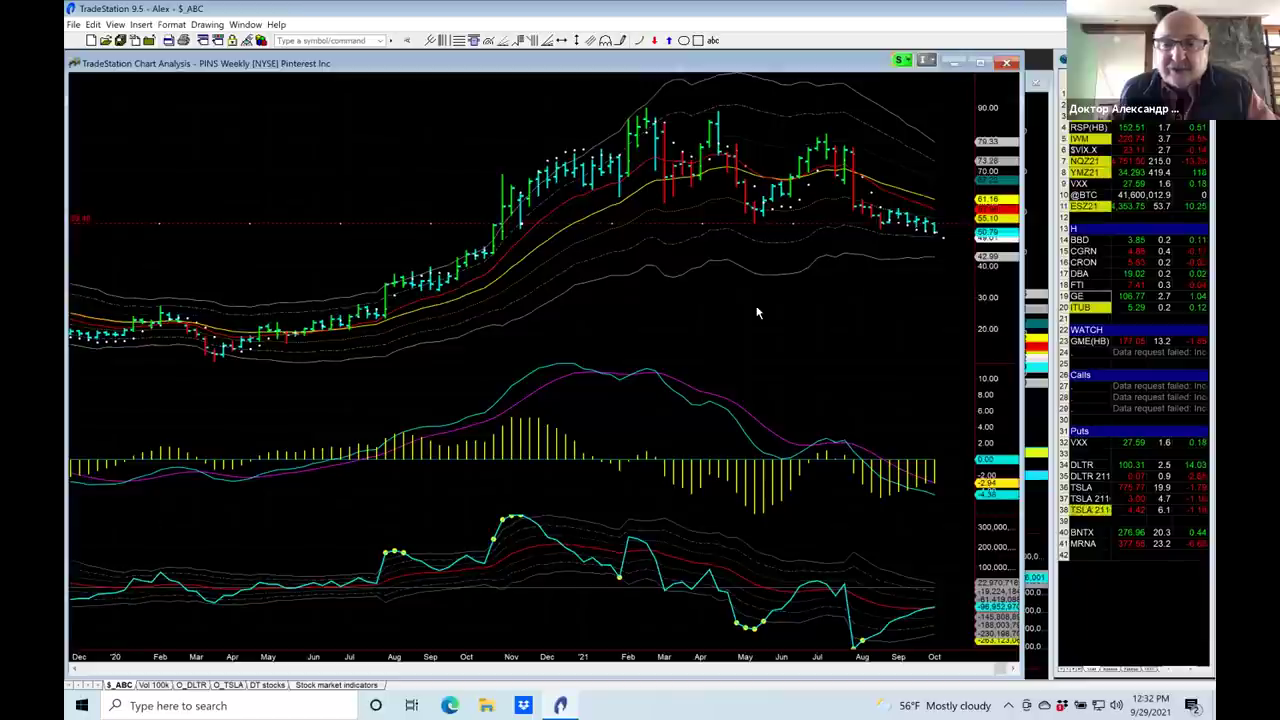
# - Examine the daily PINS chart back to March 2021, including the earlier price drops, and return to the latest bars
pyautogui.moveTo(757, 313)
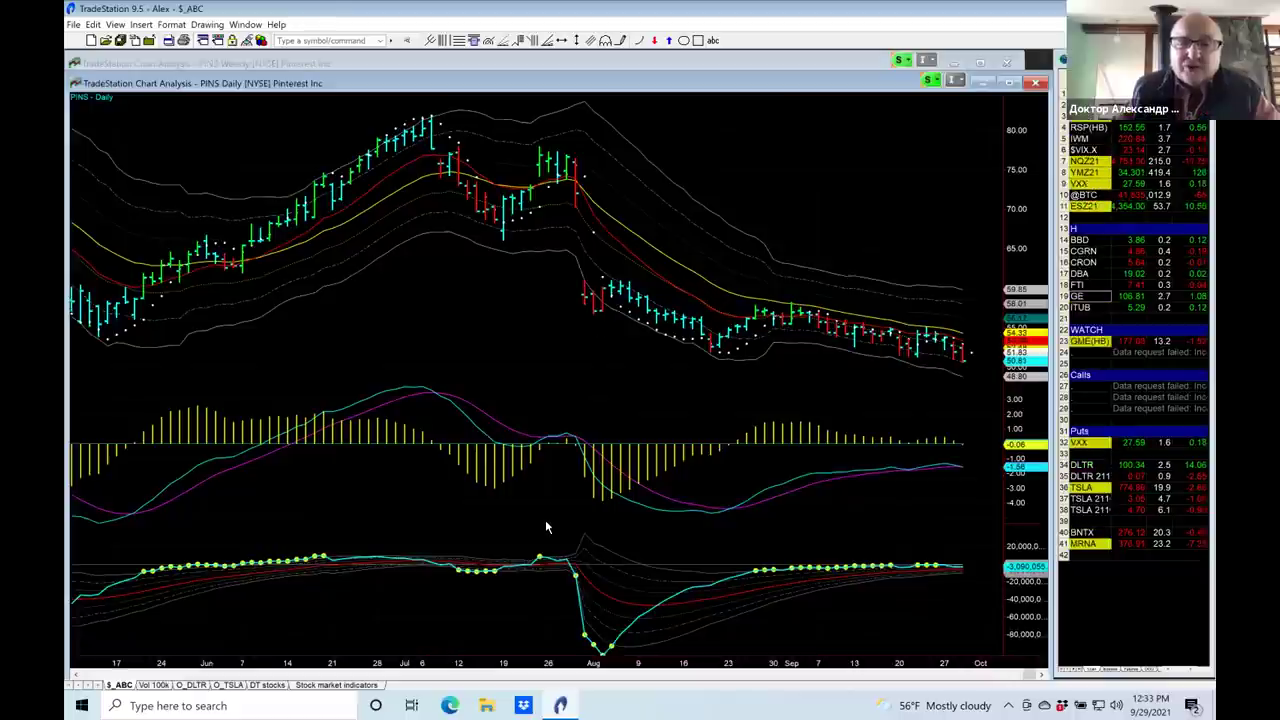
pyautogui.scroll(1, 546, 522)
pyautogui.scroll(3, 546, 527)
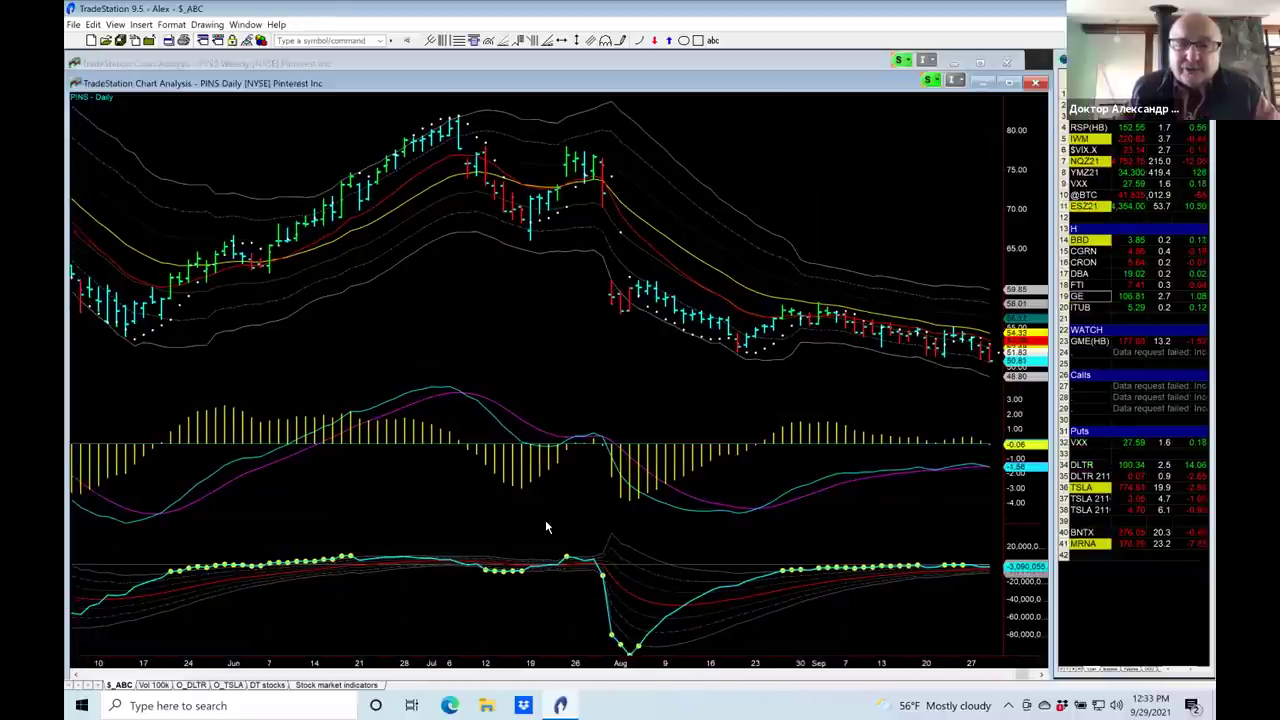
pyautogui.scroll(2, 497, 541)
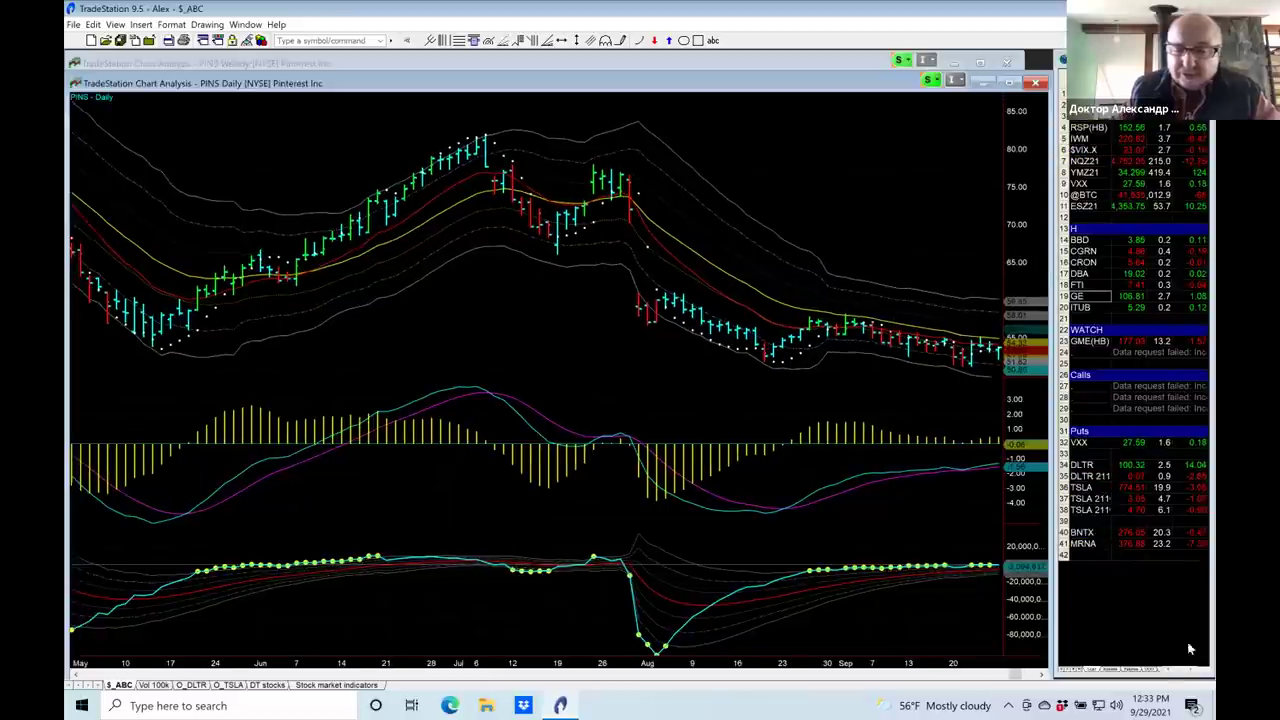
pyautogui.moveTo(1018, 677); pyautogui.dragTo(925, 678)
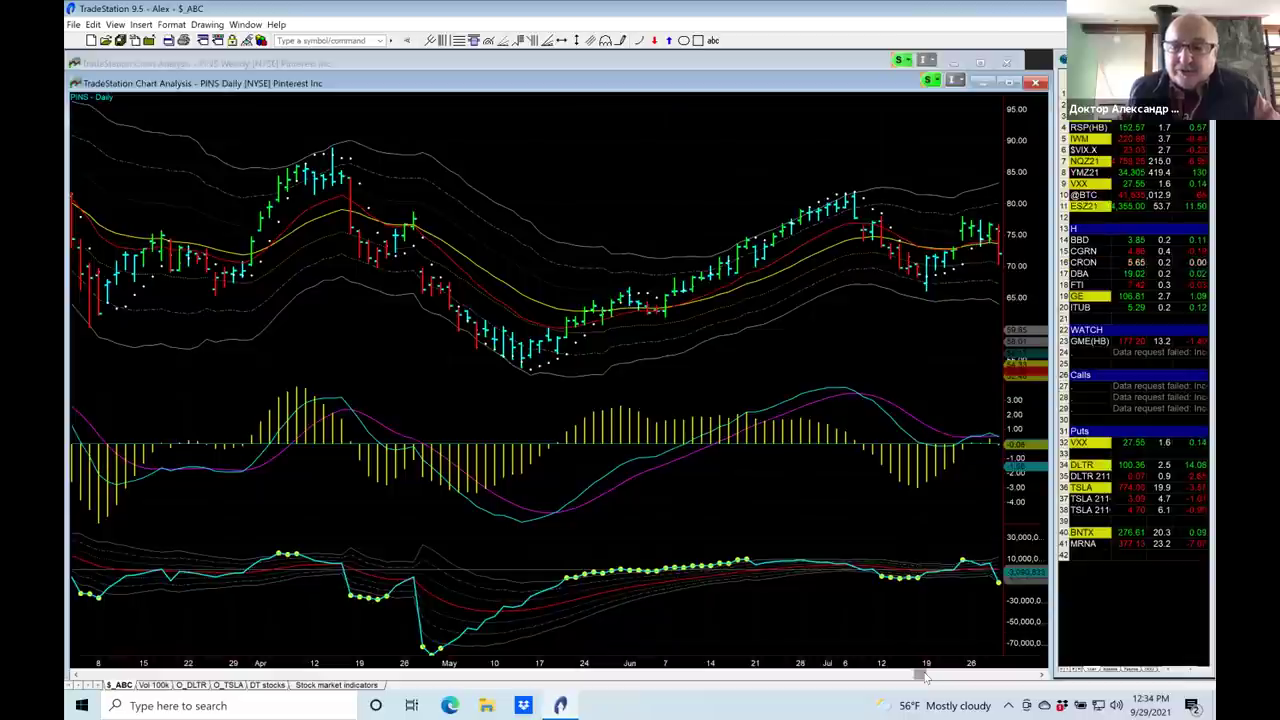
pyautogui.click(1040, 676)
pyautogui.click(1040, 676)
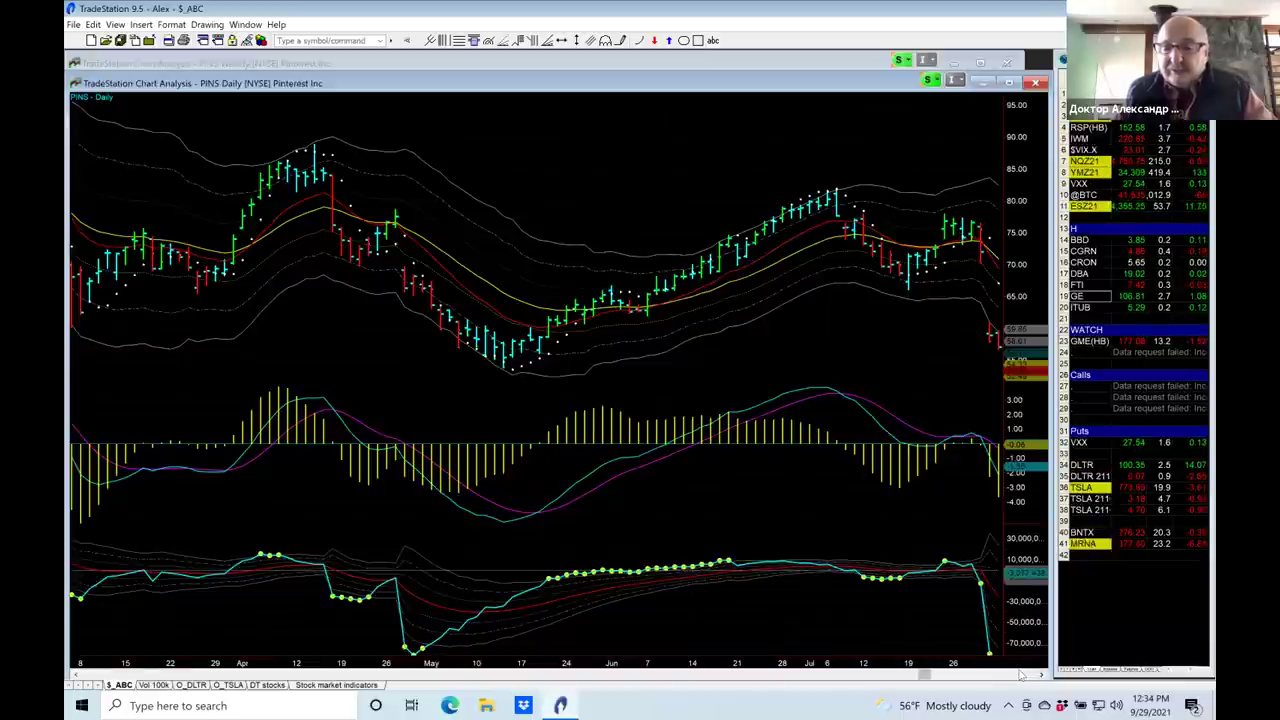
pyautogui.click(1025, 678)
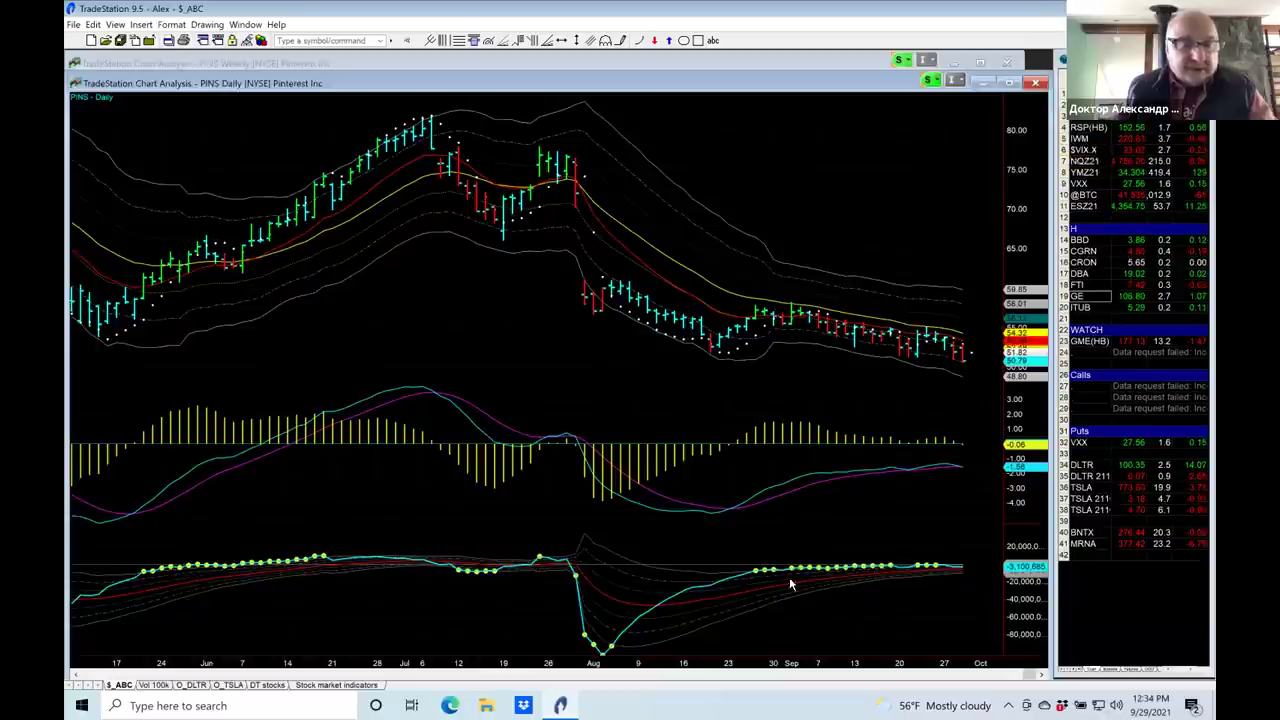
# - Bring the weekly Pinterest chart to the front and change its symbol to TDOC
pyautogui.click(637, 60)
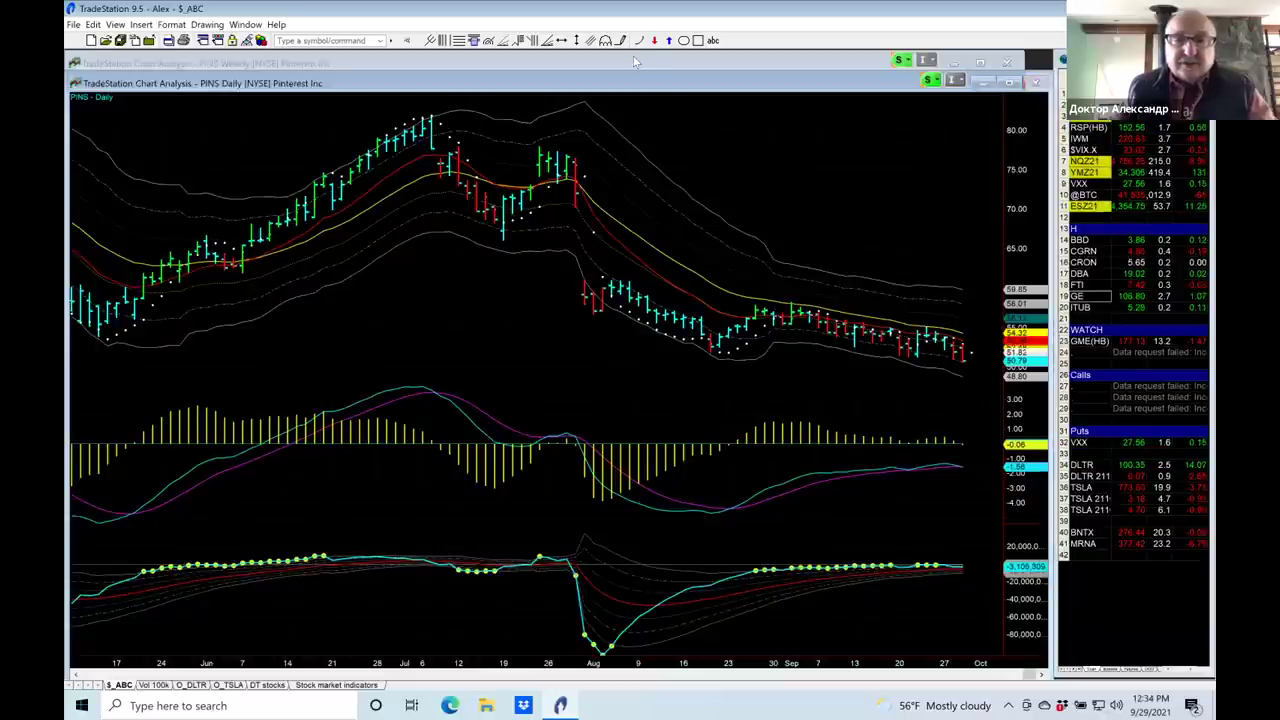
pyautogui.write('TDOC')
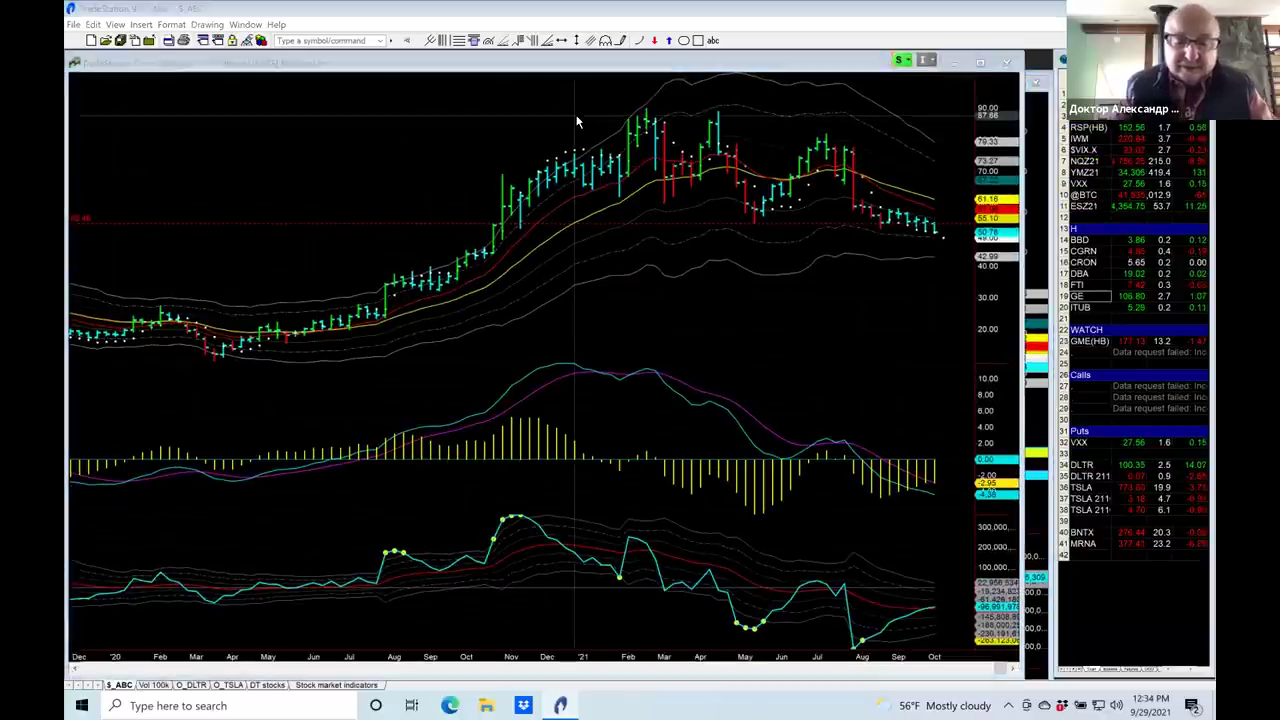
pyautogui.press('Return')
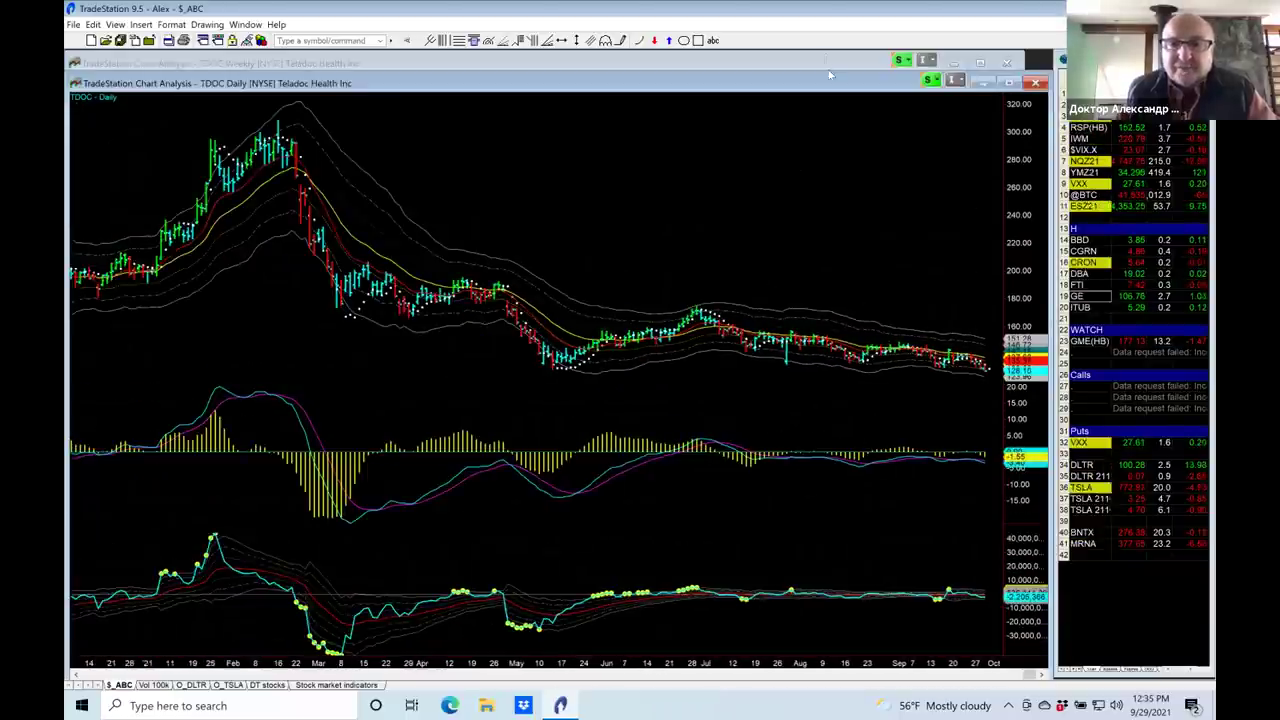
# - Compare the weekly and daily TDOC charts, with the daily view enlarged to the bars from mid-June through September
pyautogui.click(826, 65)
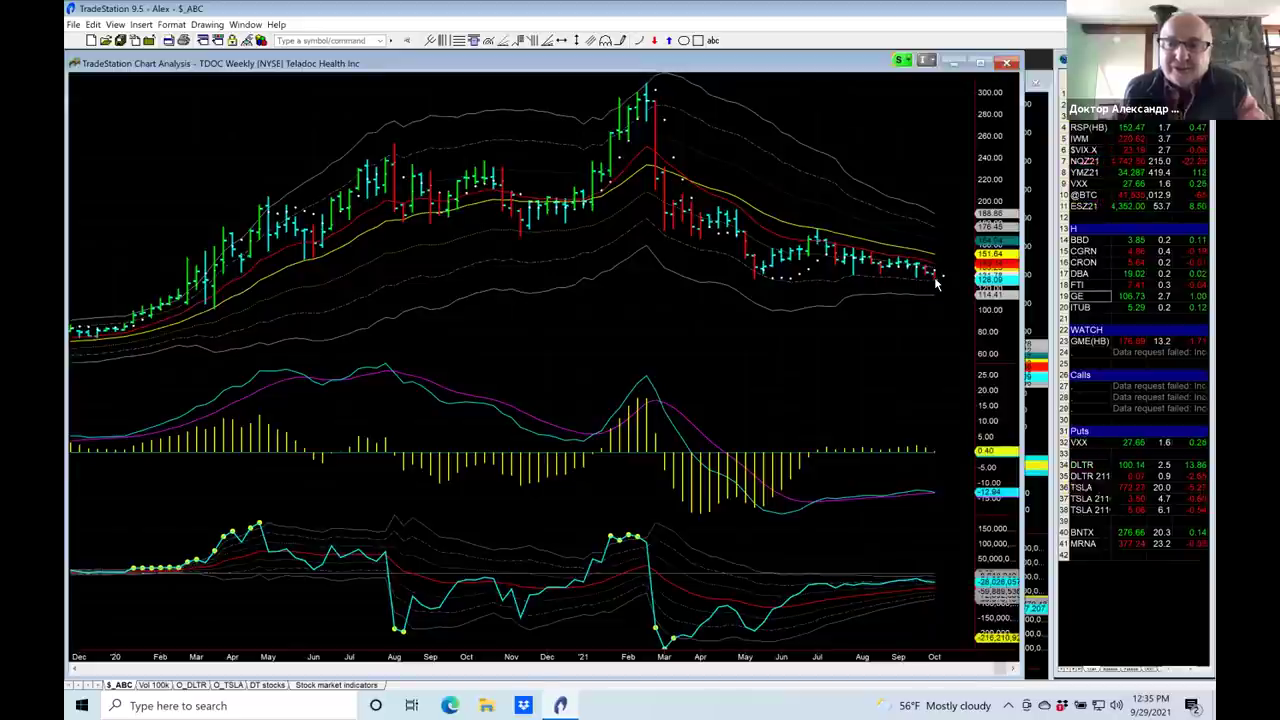
pyautogui.click(1034, 200)
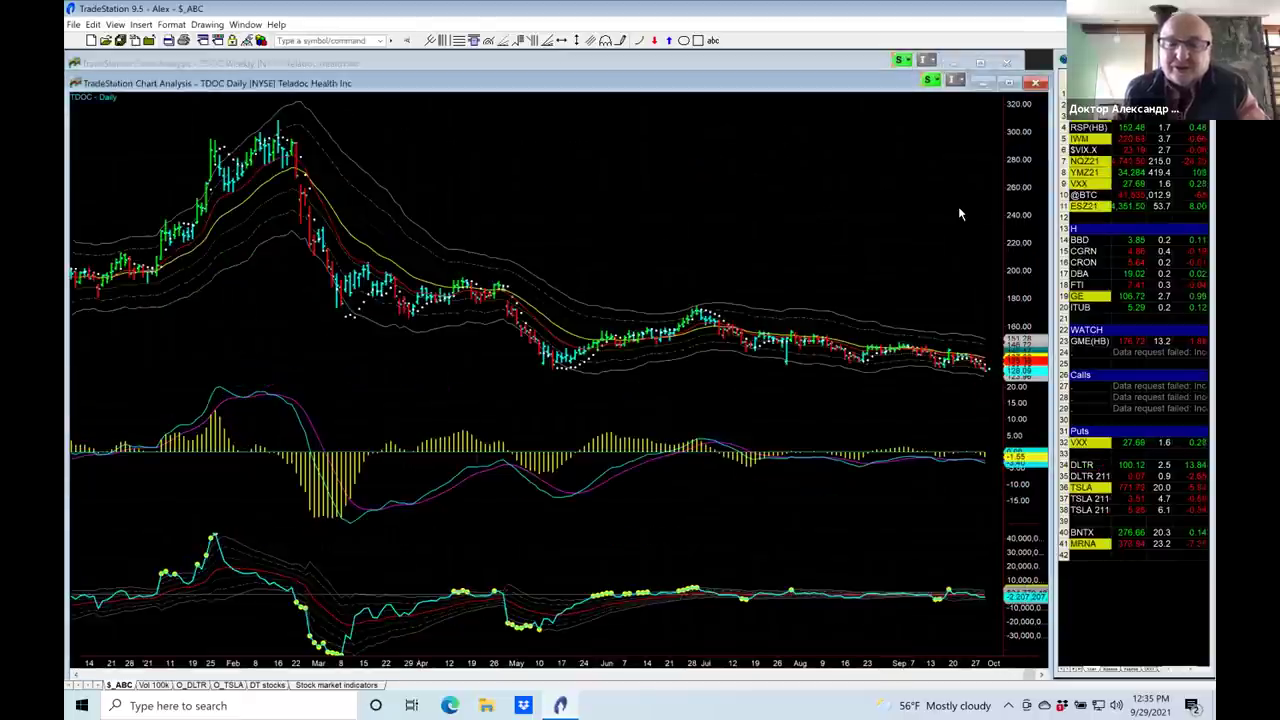
pyautogui.scroll(2, 958, 212)
pyautogui.scroll(4, 958, 212)
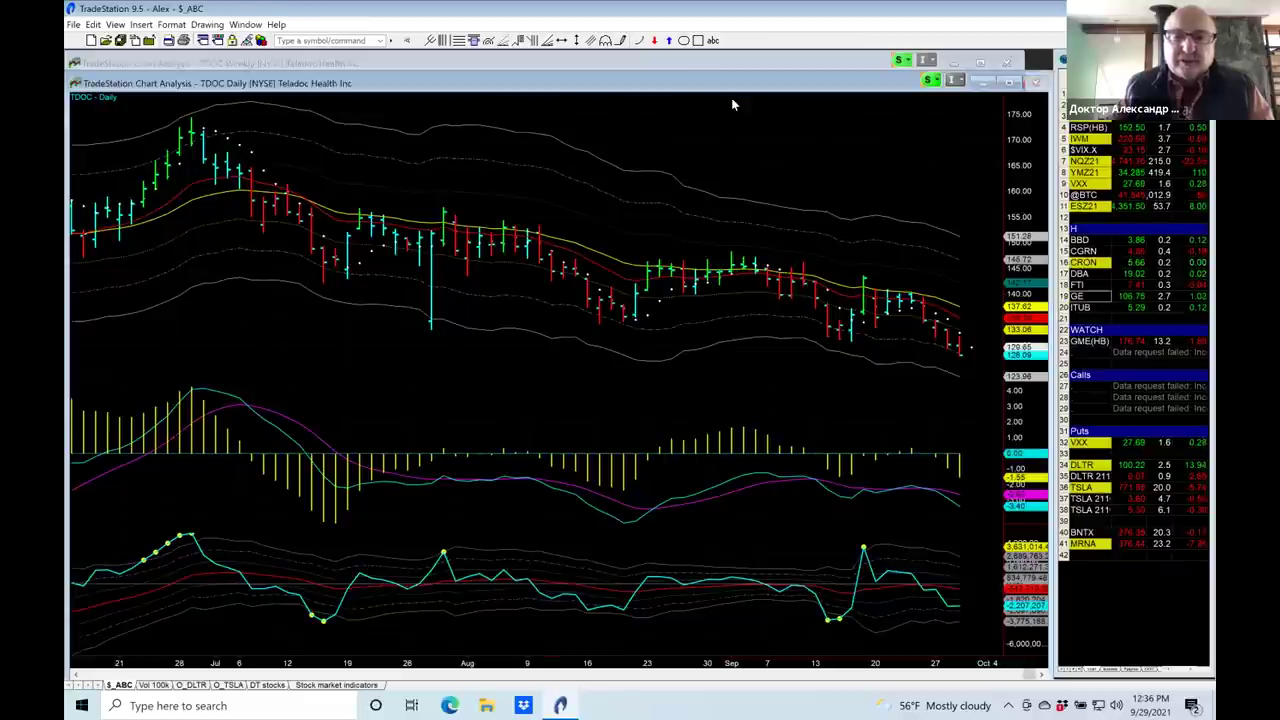
# - Return to the weekly chart and review UDR and VZ on it in turn
pyautogui.hotkey('ctrl', 'Tab')
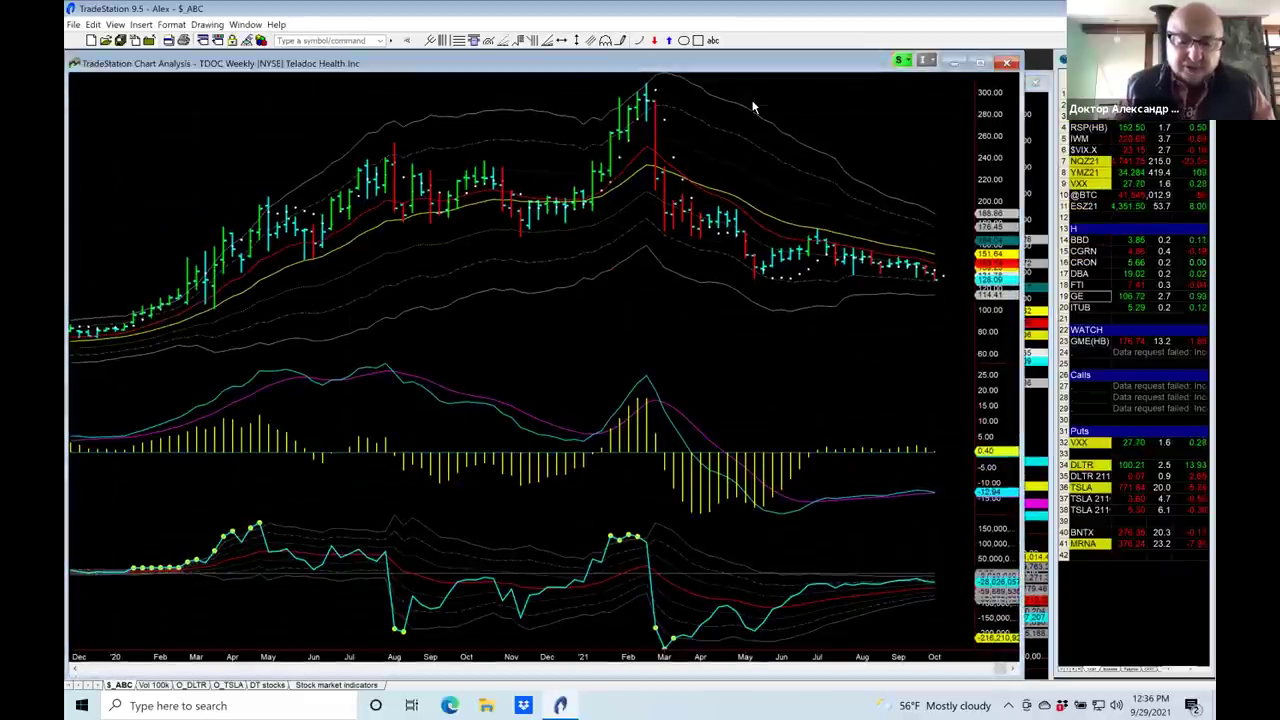
pyautogui.write('UDR')
pyautogui.press('Return')
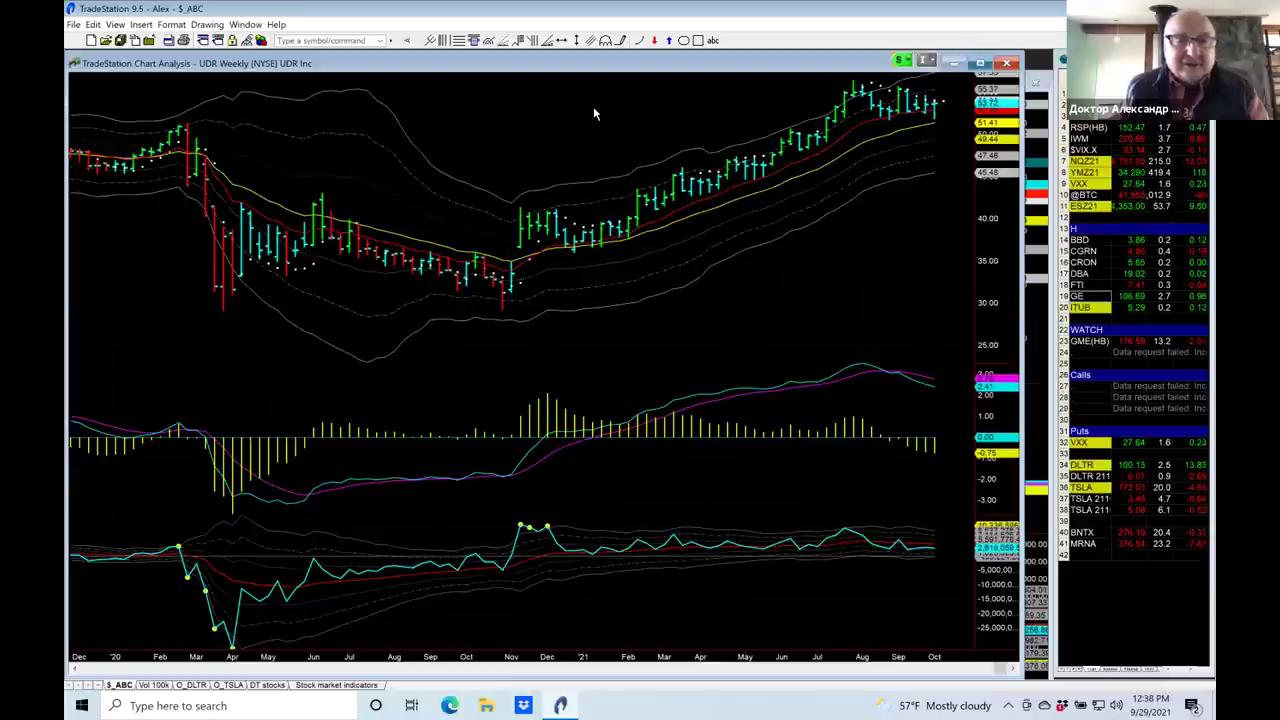
pyautogui.write('vz')
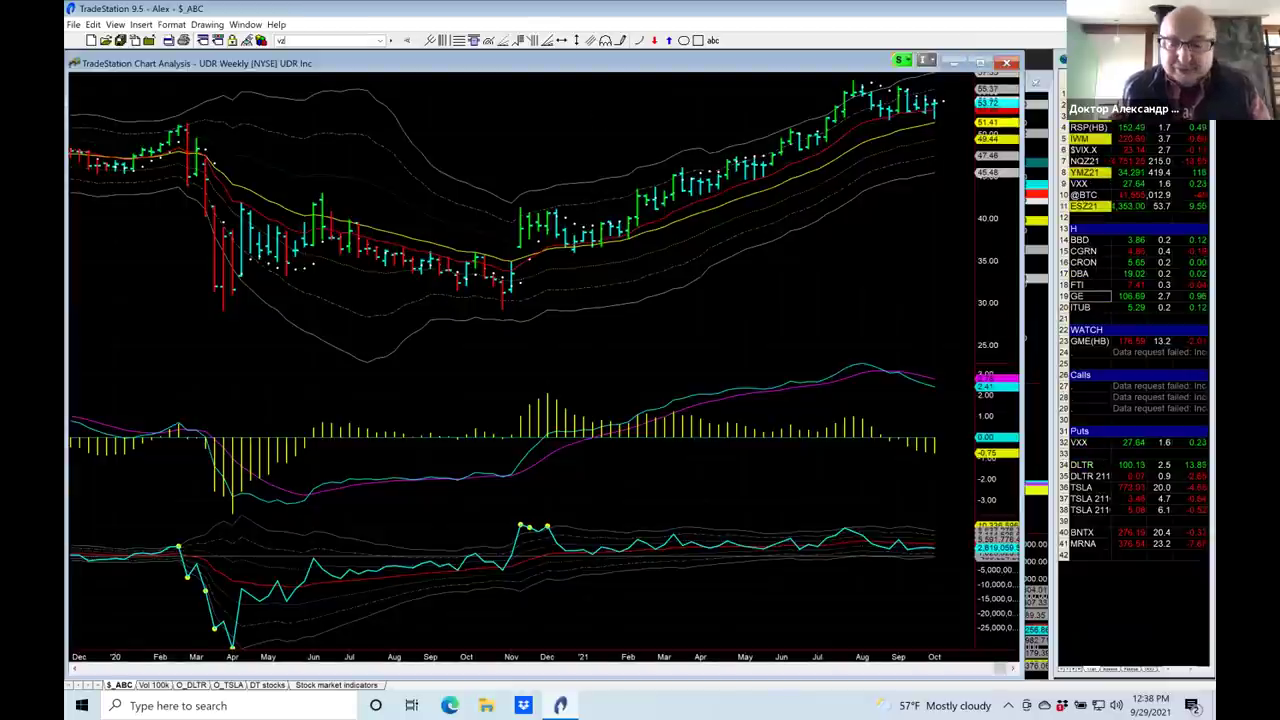
pyautogui.press('Return')
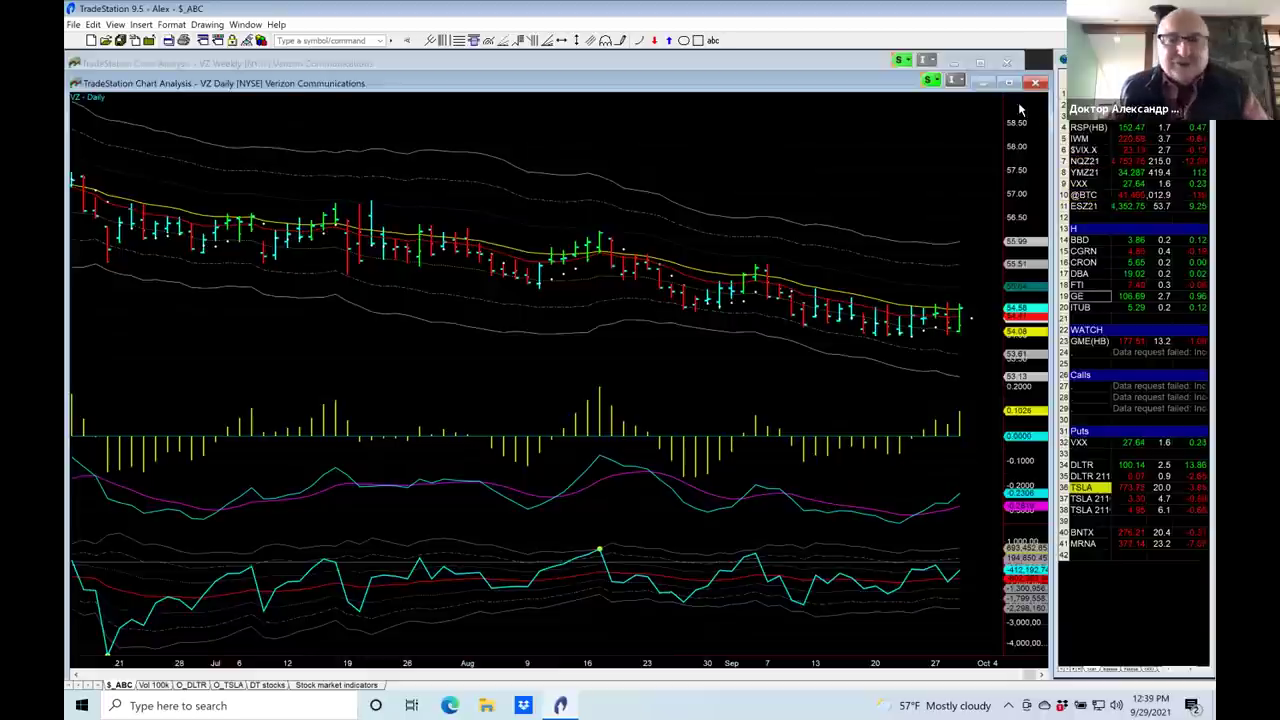
# - Load FGEN in the weekly chart and examine its daily price history from April to mid-July 2021
pyautogui.click(697, 61)
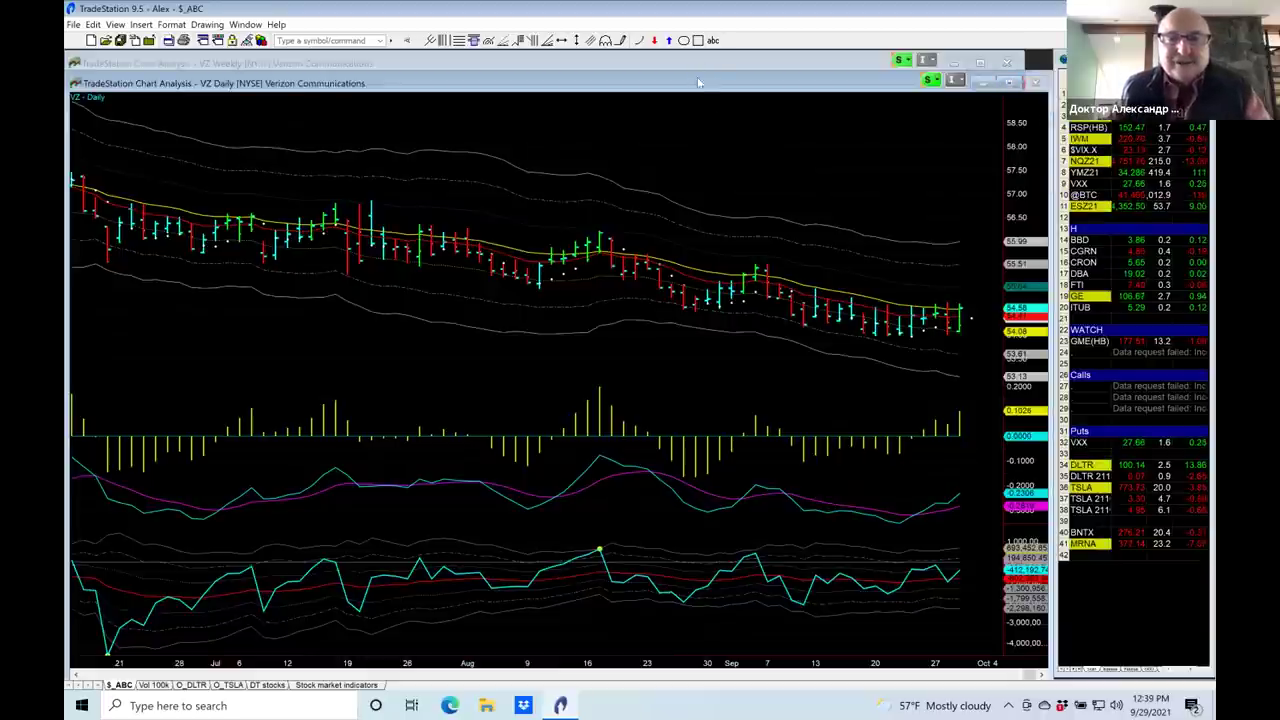
pyautogui.write('fgen')
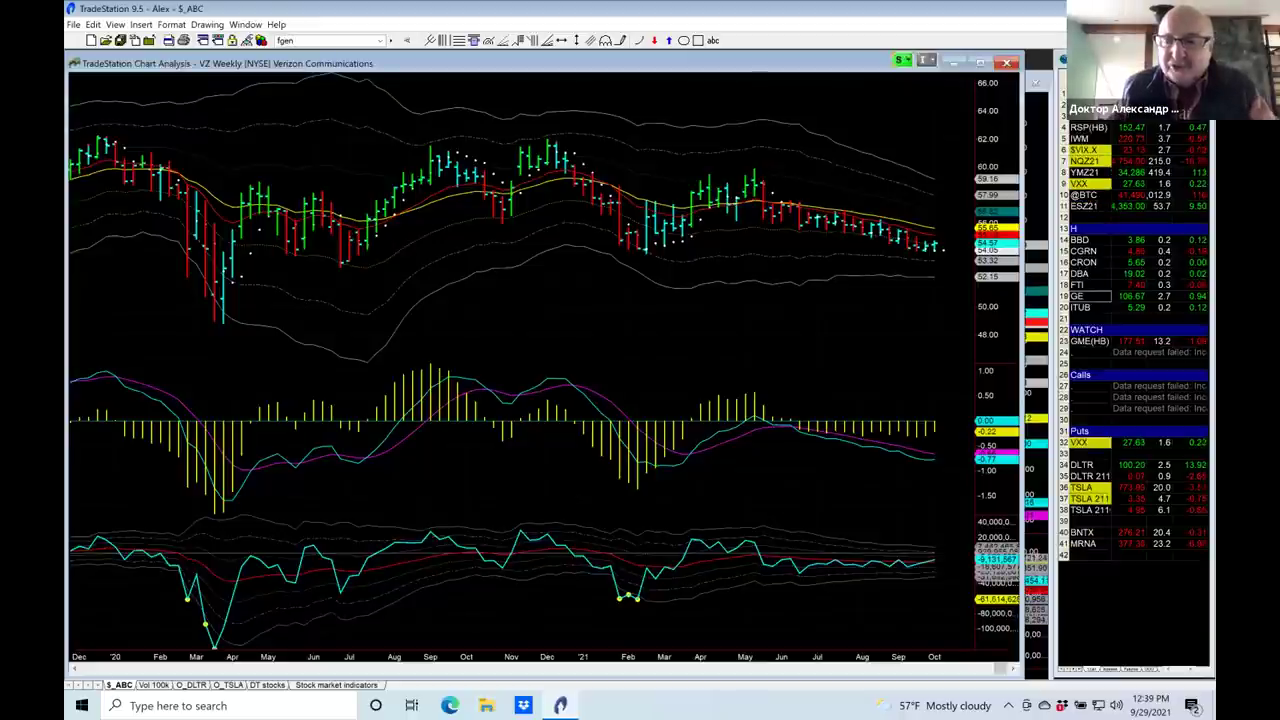
pyautogui.press('Return')
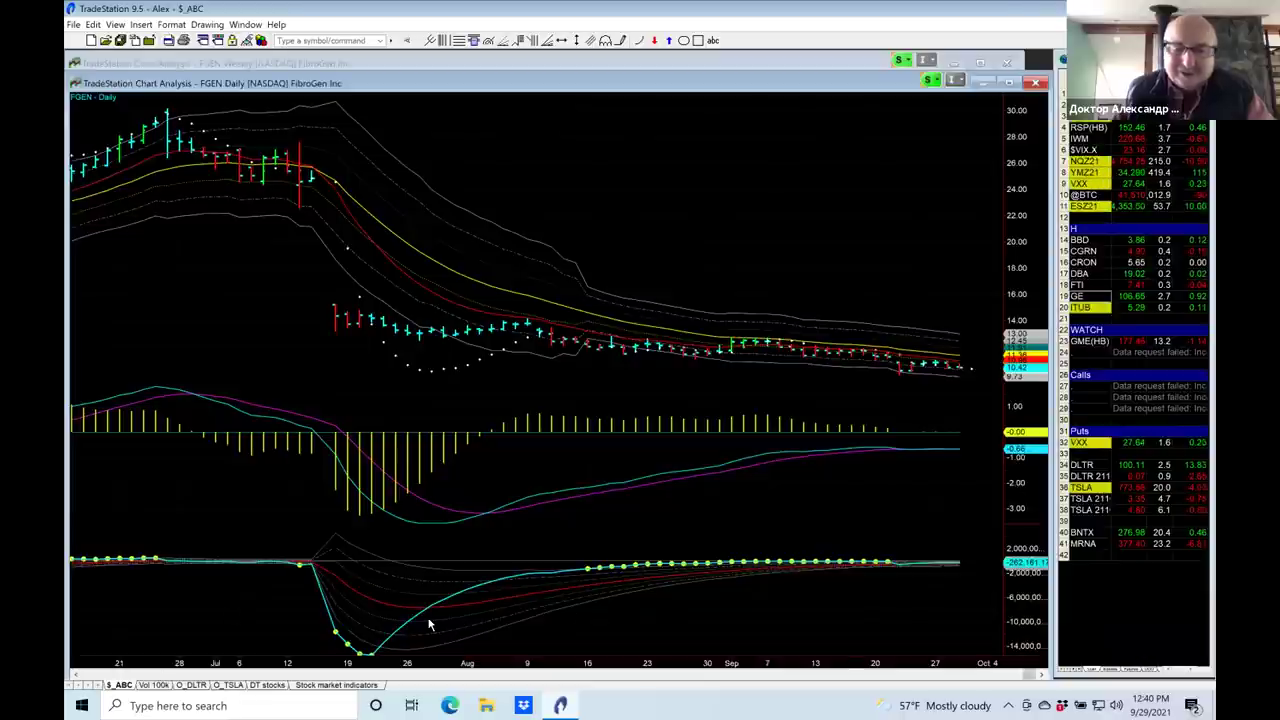
pyautogui.moveTo(958, 683); pyautogui.dragTo(911, 677)
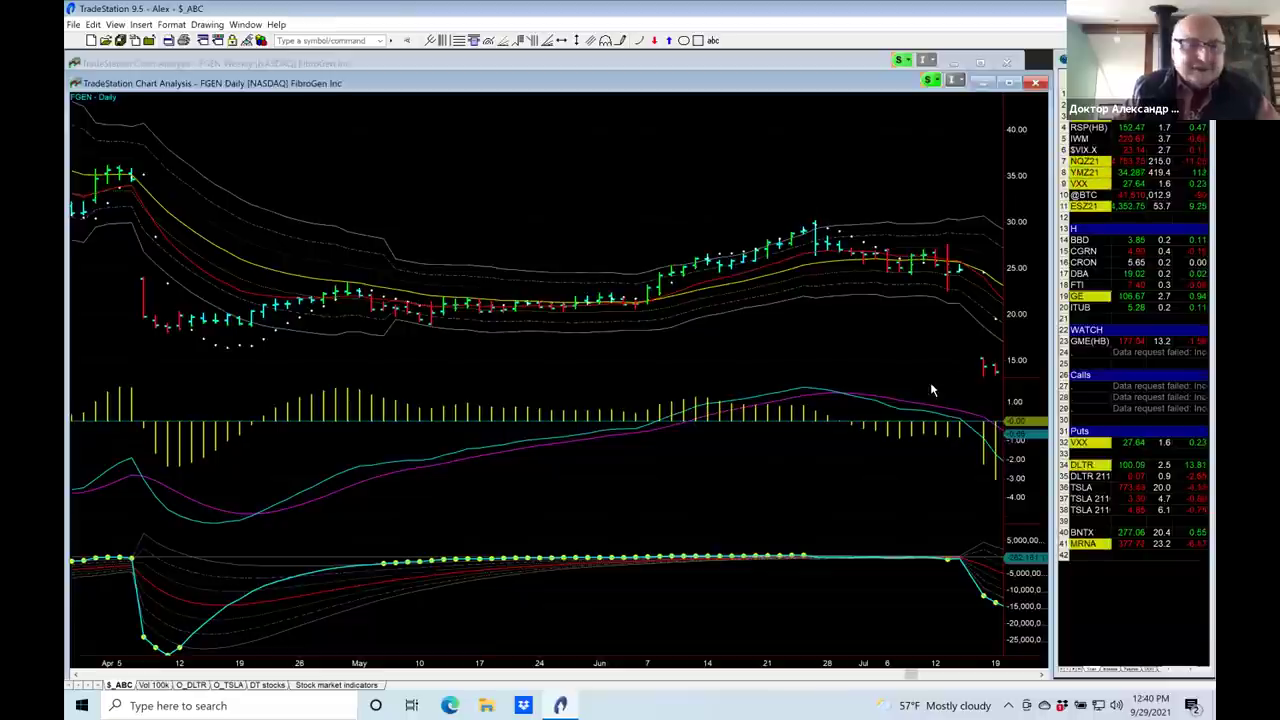
# - Bring the weekly FibroGen chart to the front and change its symbol to SHEN
pyautogui.click(530, 63)
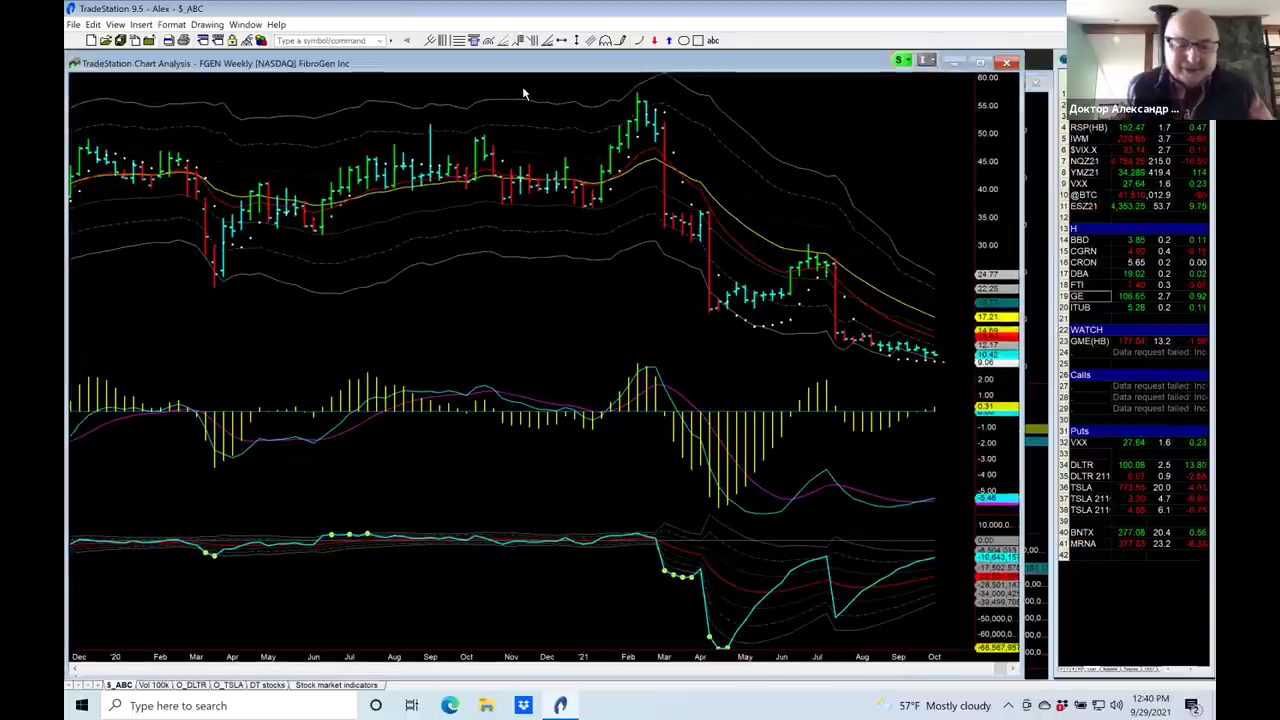
pyautogui.write('shen')
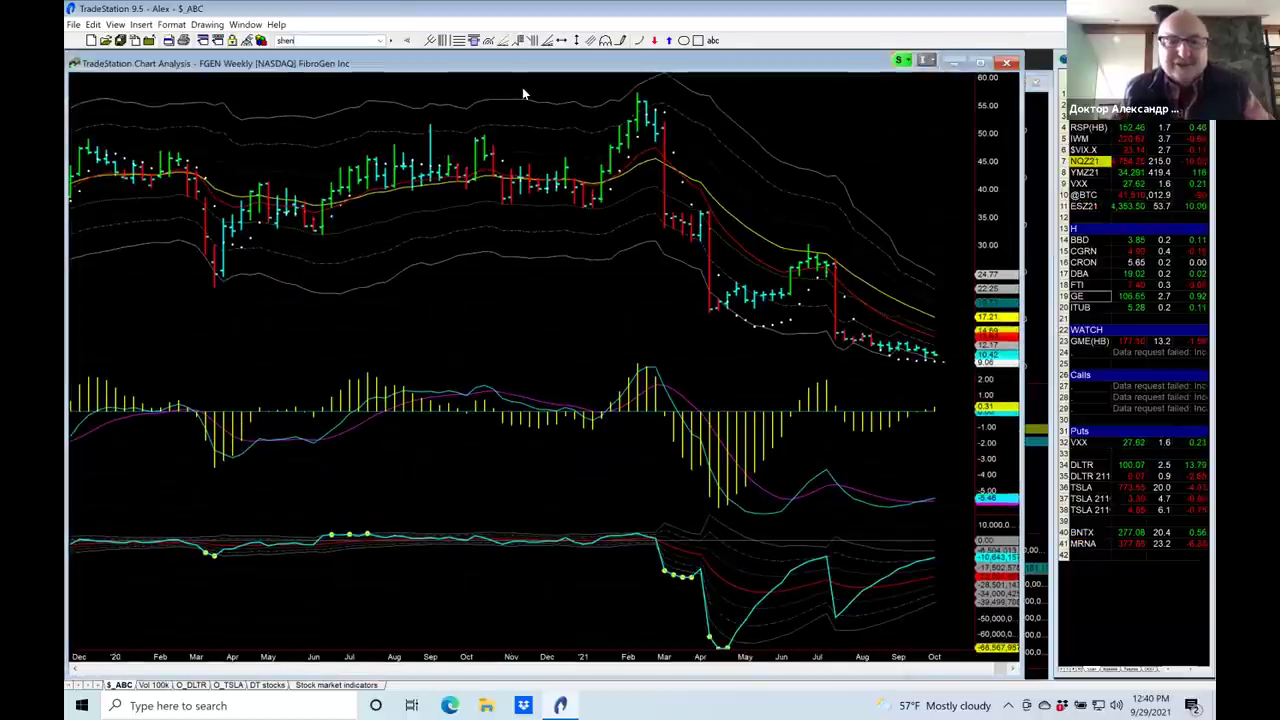
pyautogui.press('Return')
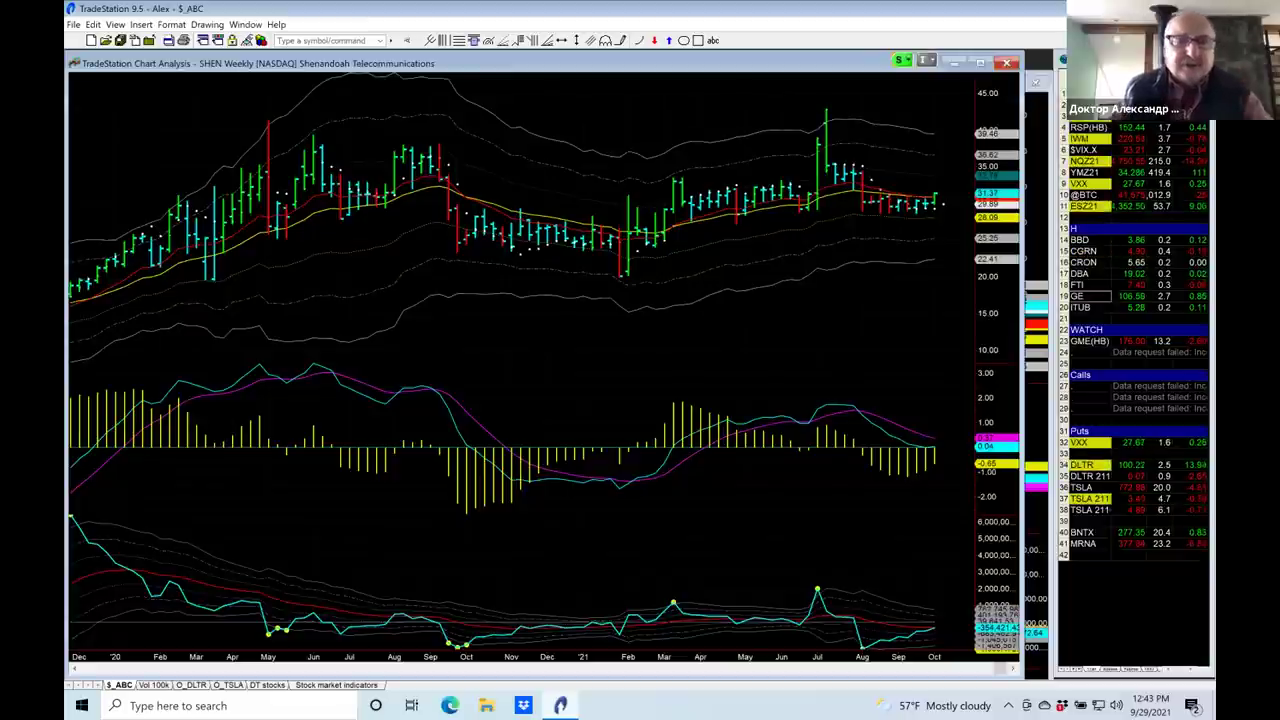
# - Change the weekly chart's symbol to ZION
pyautogui.write('z')
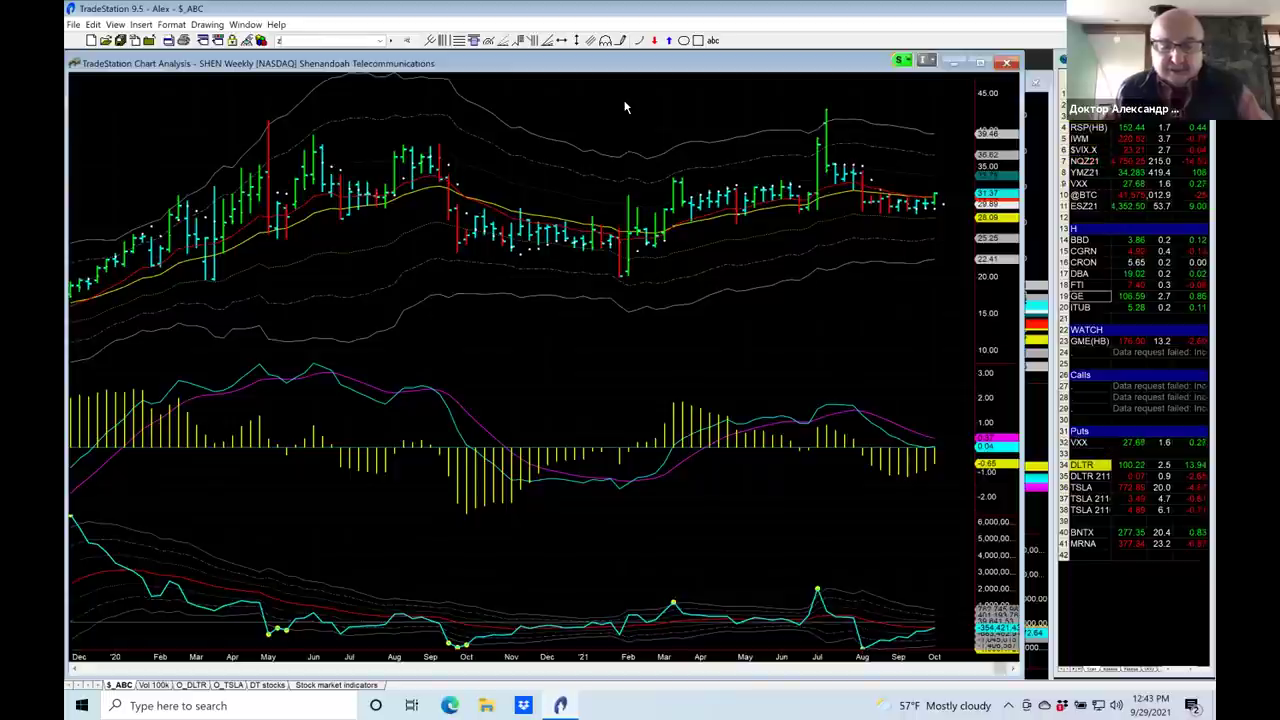
pyautogui.write('ion')
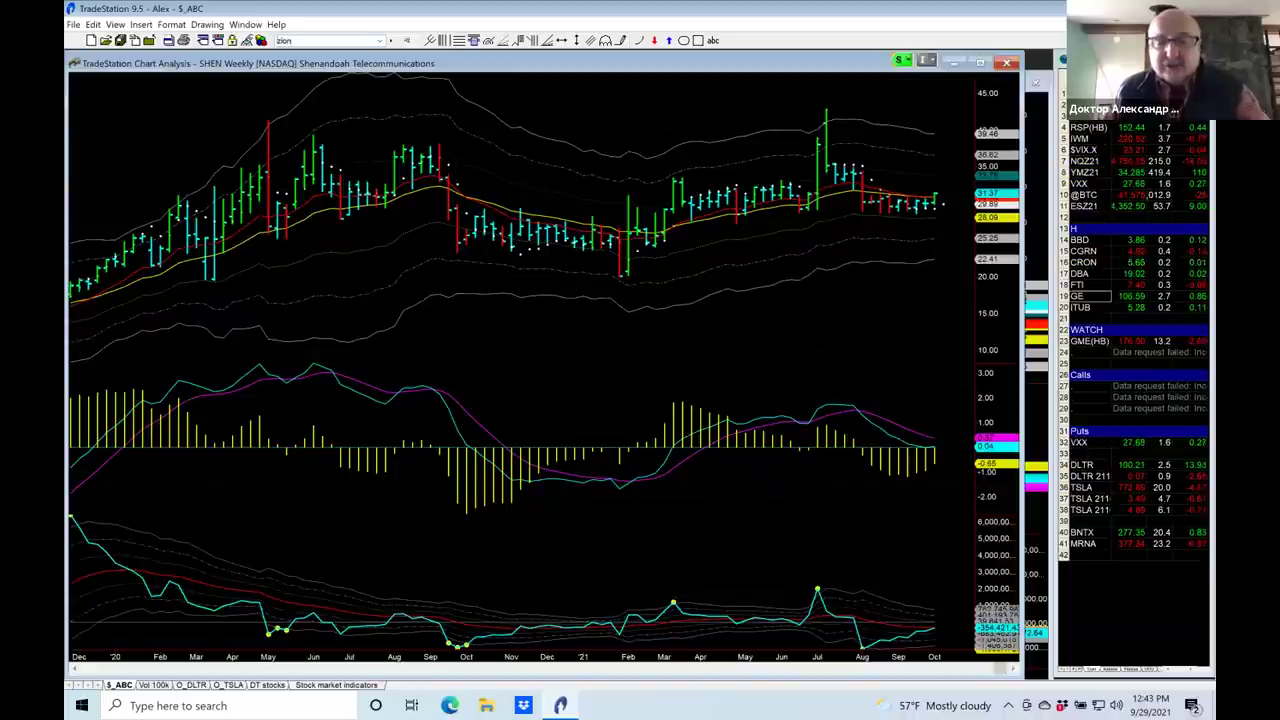
pyautogui.press('Return')
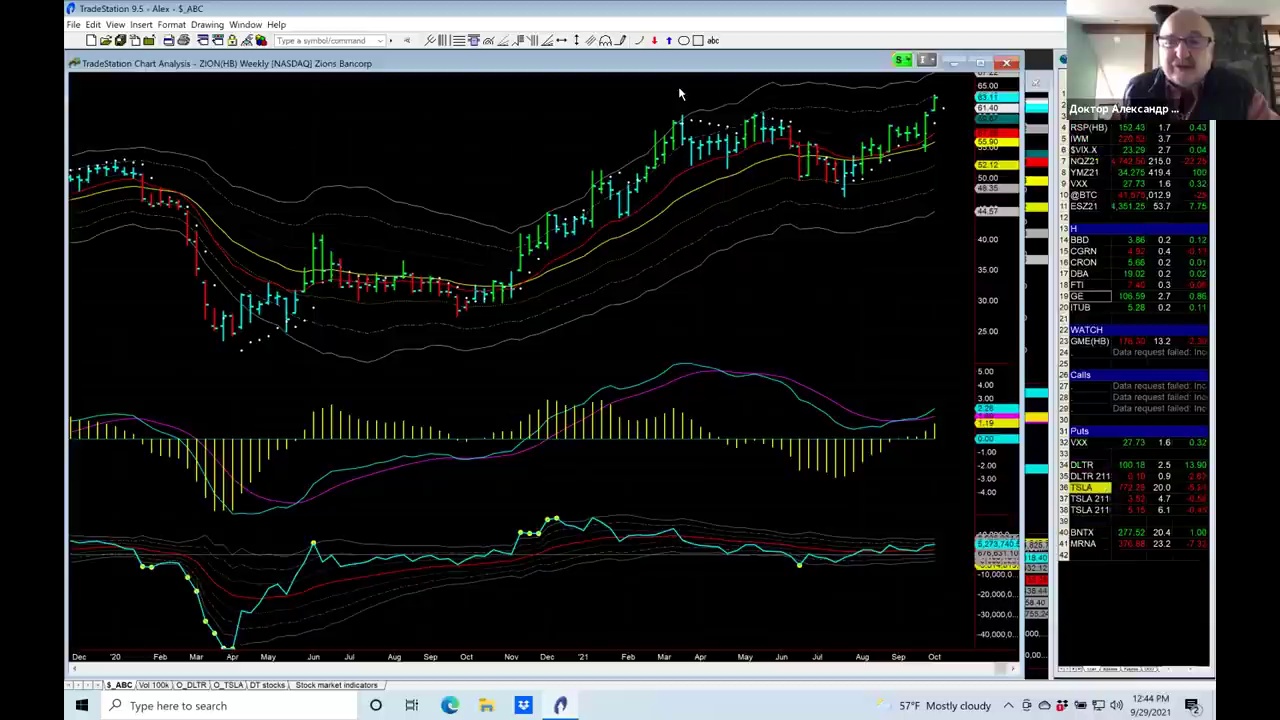
# - Compress the weekly ZION bars to review the price history from late 2019, and bring ZION's daily chart to the front
pyautogui.press('Left')
pyautogui.press('Left')
pyautogui.press('Left')
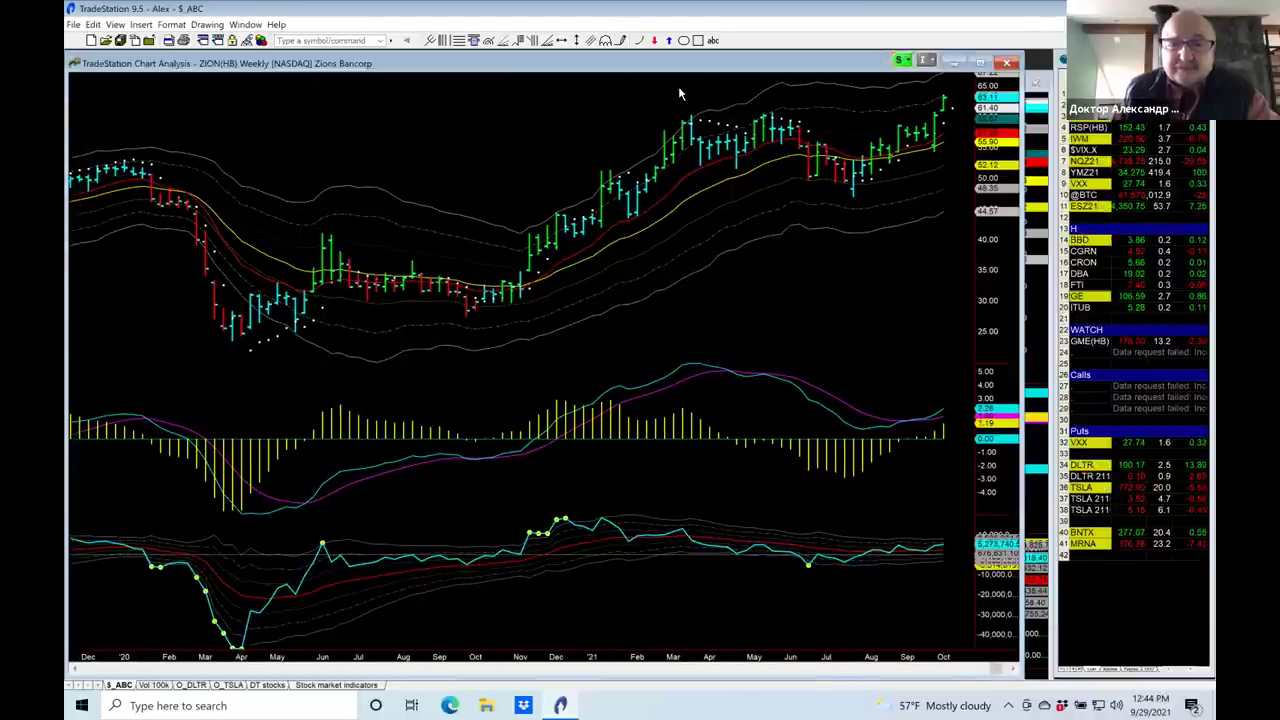
pyautogui.press('Left')
pyautogui.press('Down')
pyautogui.press('Down')
pyautogui.press('Down')
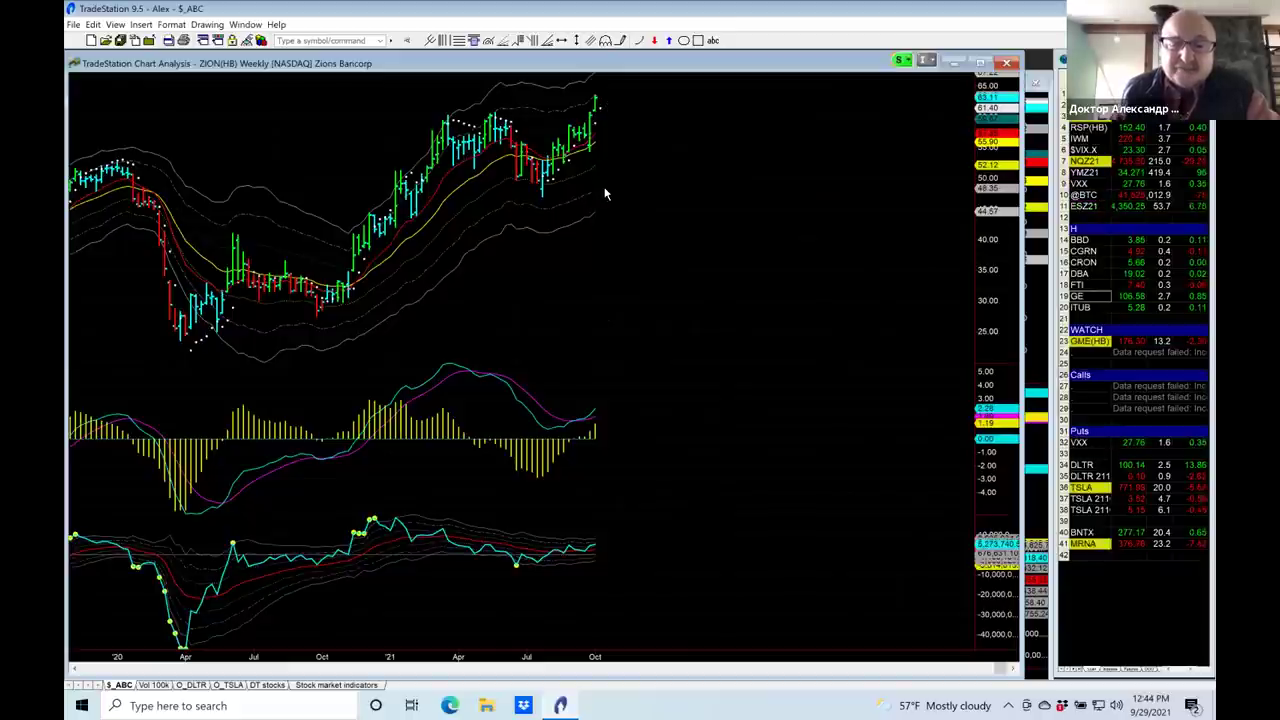
pyautogui.click(1035, 198)
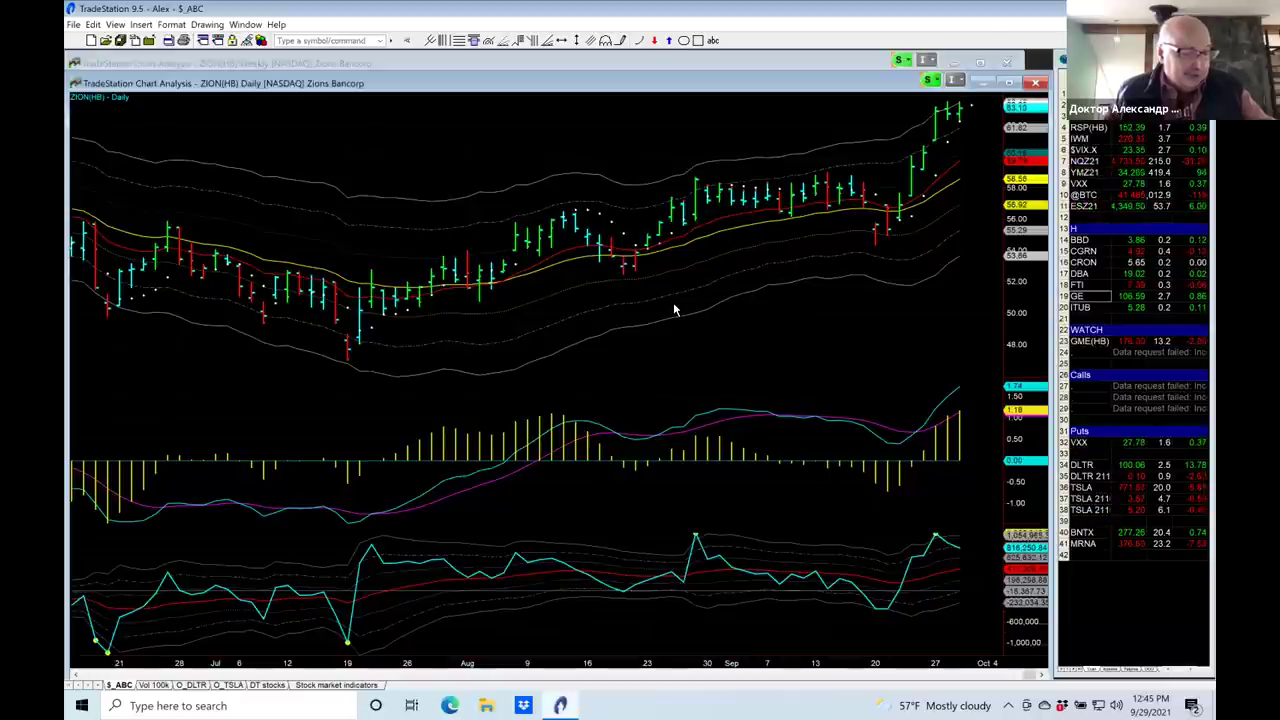
# - Return to the weekly chart and change its symbol to ESPR
pyautogui.click(478, 62)
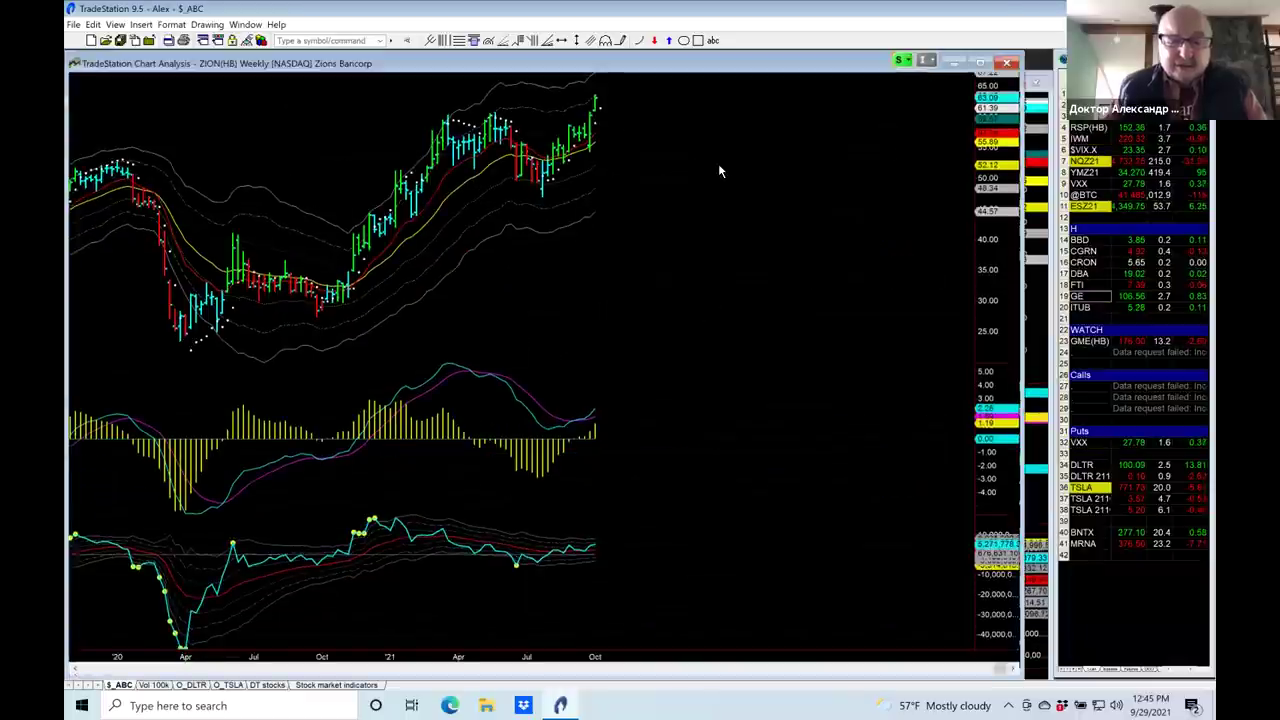
pyautogui.write('espr')
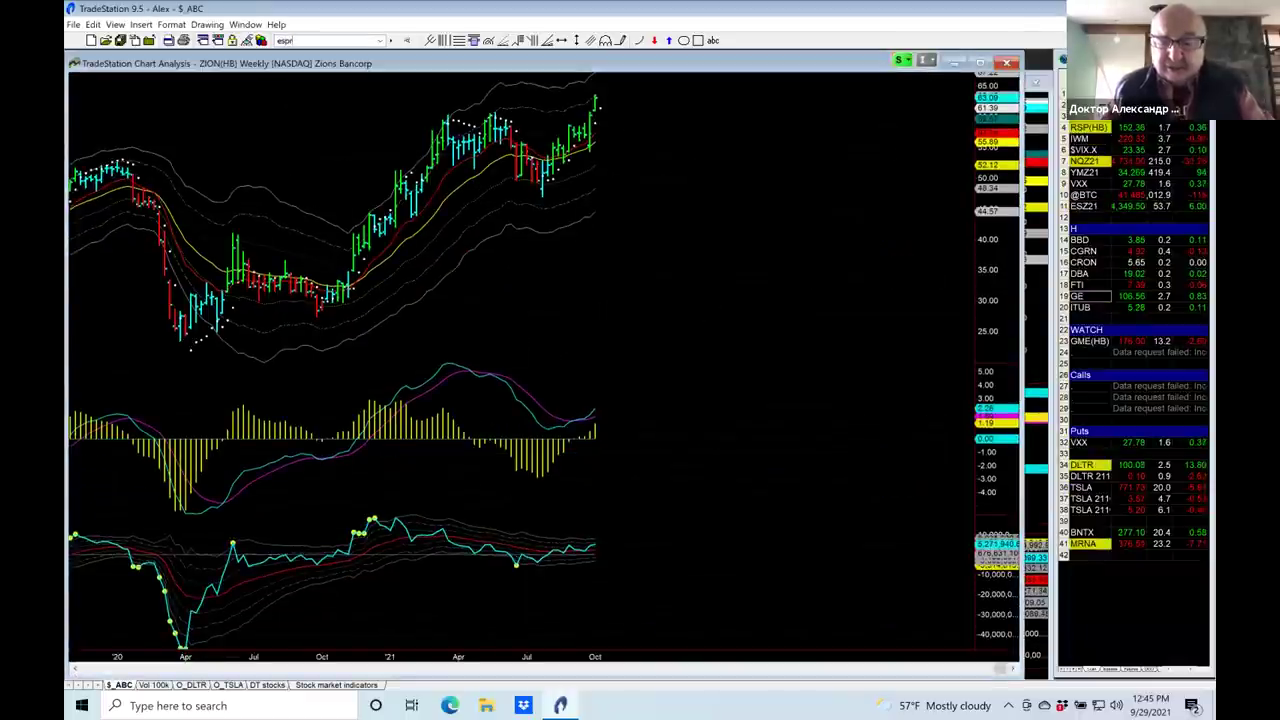
pyautogui.press('Return')
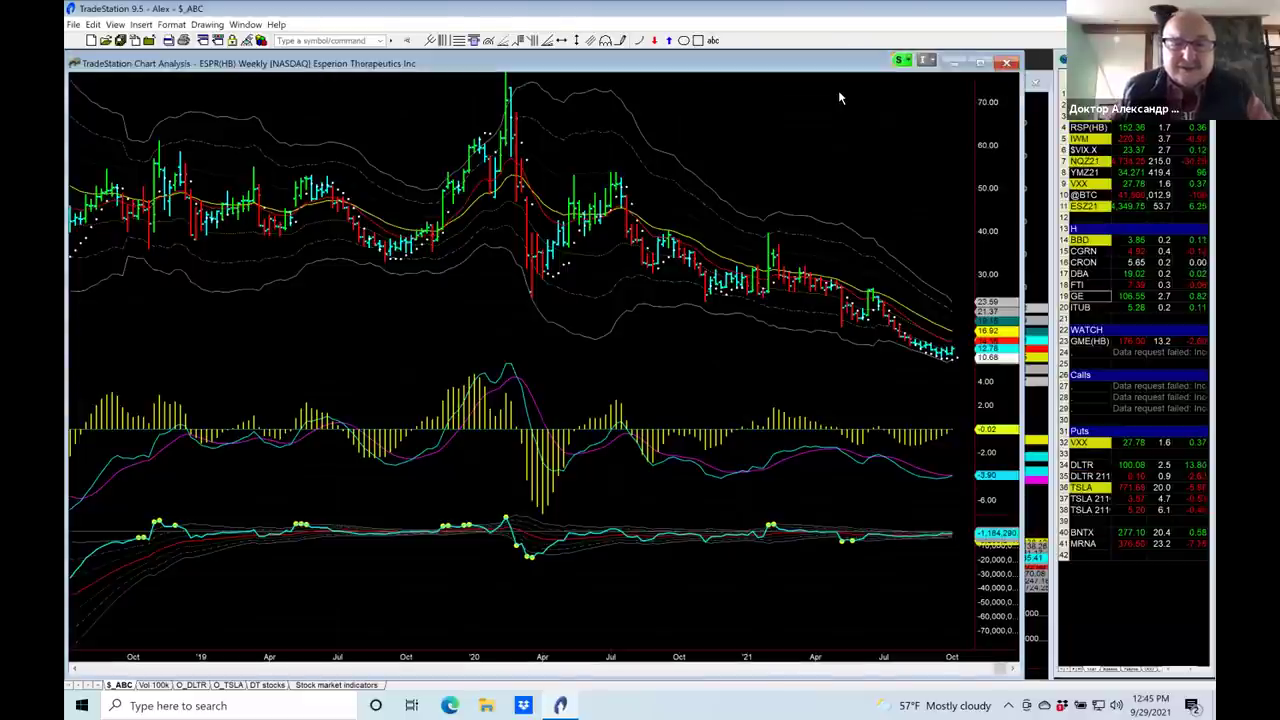
# - Examine the weekly ESPR history from mid-2018 to October 2021 at different bar spacings, and bring its daily chart forward
pyautogui.press('Left')
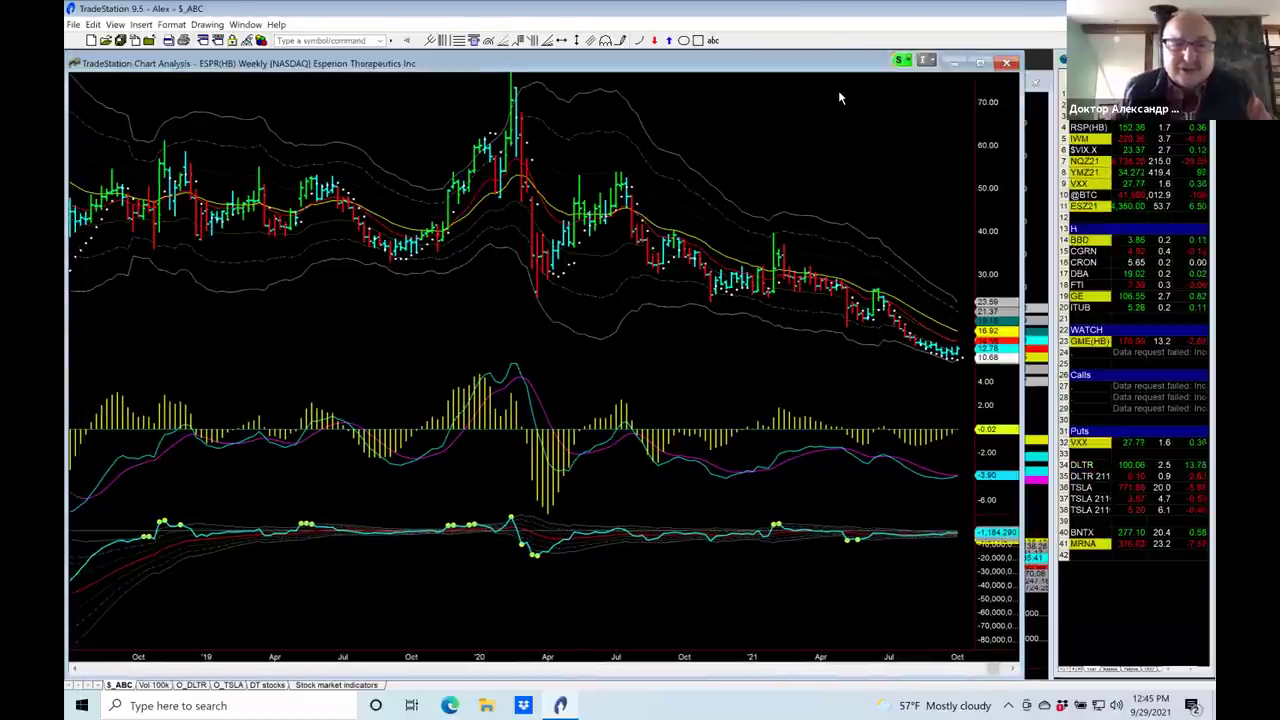
pyautogui.press('Right')
pyautogui.press('Right')
pyautogui.press('Right')
pyautogui.press('Right')
pyautogui.press('Right')
pyautogui.press('Right')
pyautogui.press('Right')
pyautogui.press('Right')
pyautogui.press('Right')
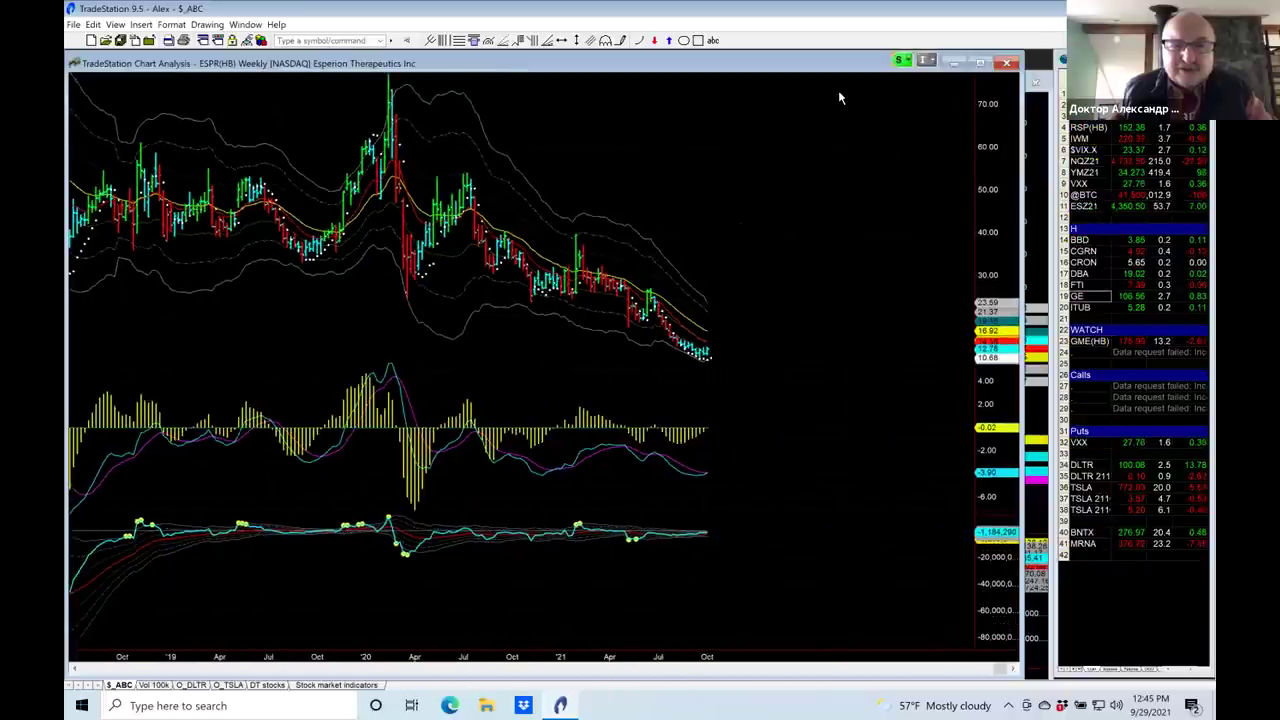
pyautogui.press('Left')
pyautogui.press('Left')
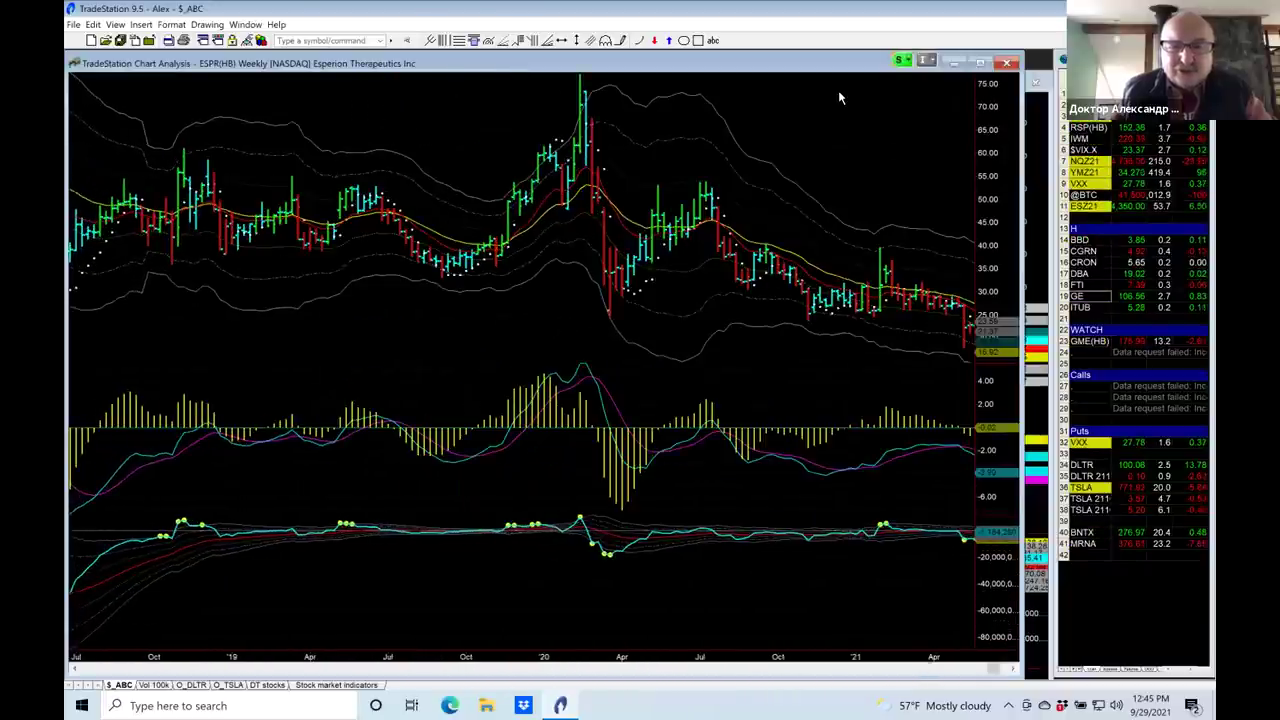
pyautogui.press('Right')
pyautogui.press('Right')
pyautogui.press('Up')
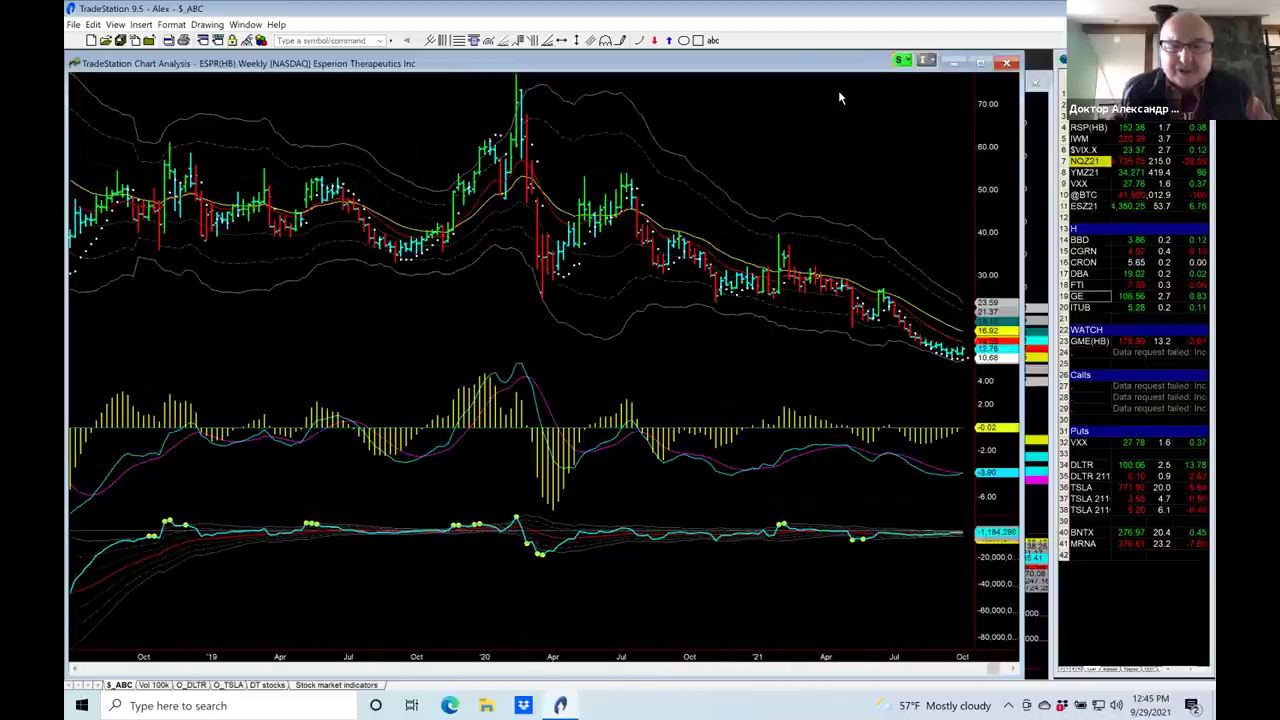
pyautogui.press('Down')
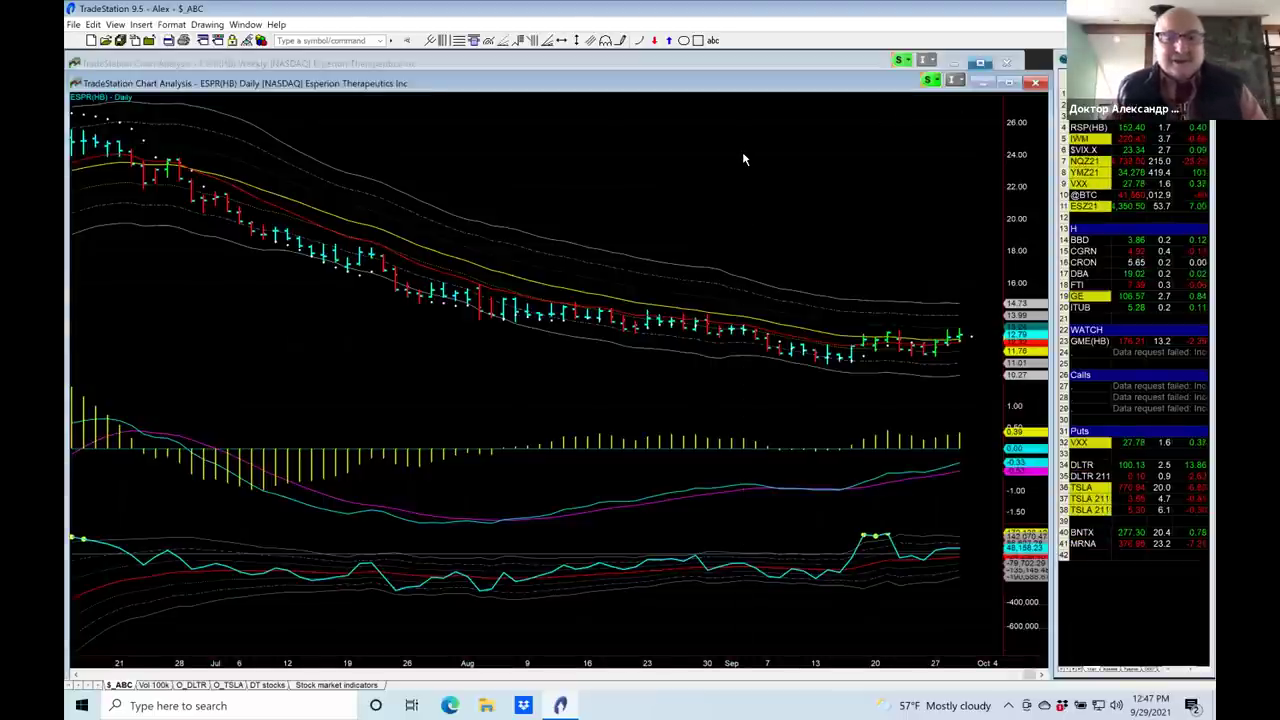
# - Load PINS in the daily chart, dismissing the Chart Analysis alert, and switch to its weekly chart
pyautogui.write('p')
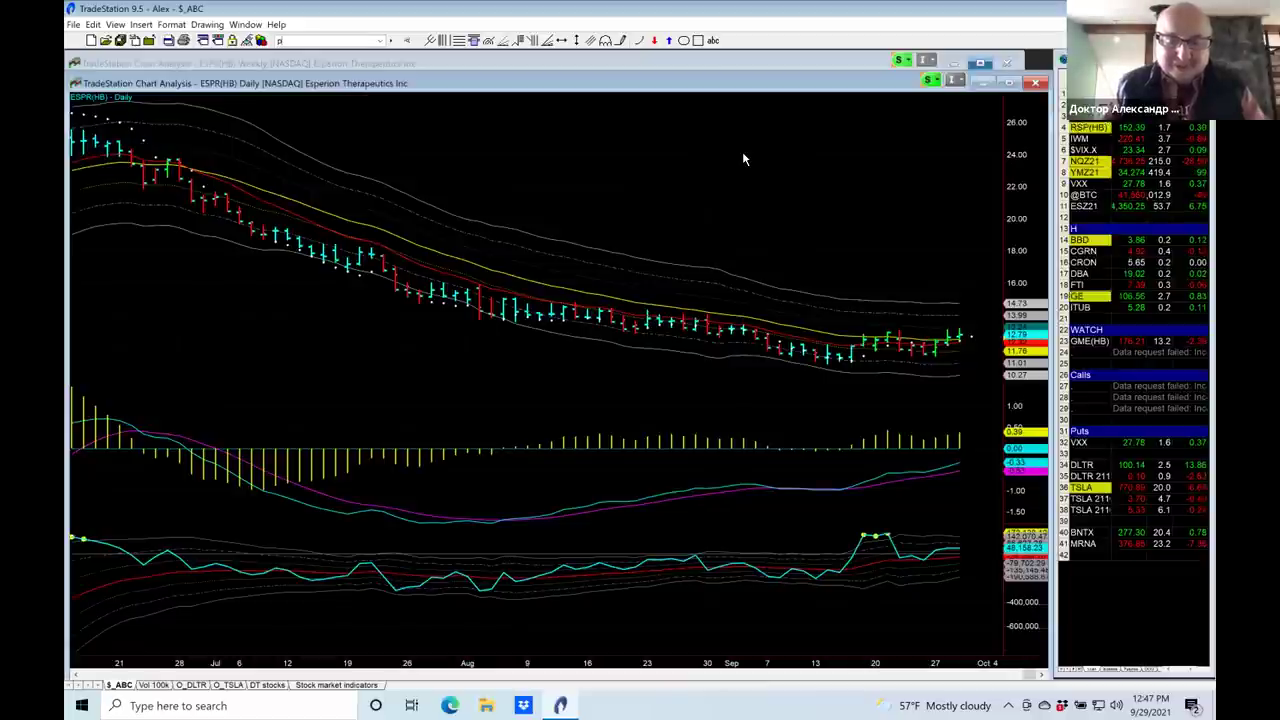
pyautogui.write('in')
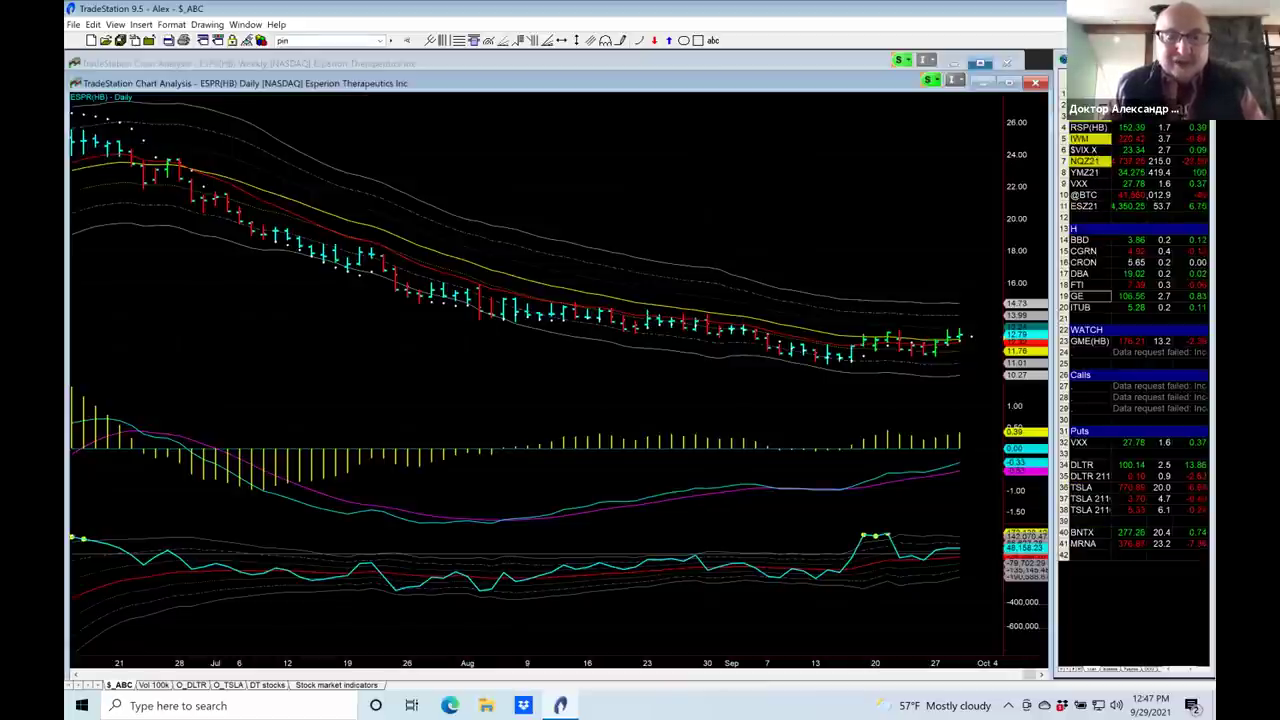
pyautogui.write('s')
pyautogui.press('Return')
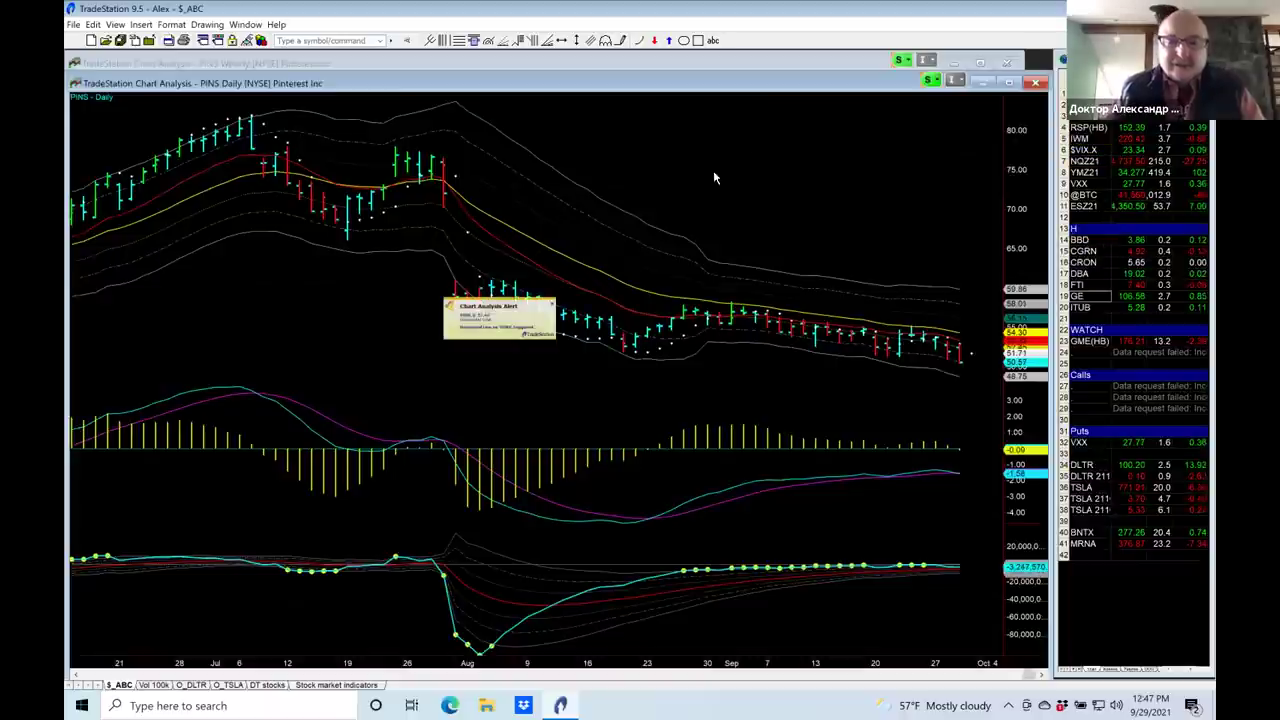
pyautogui.click(550, 306)
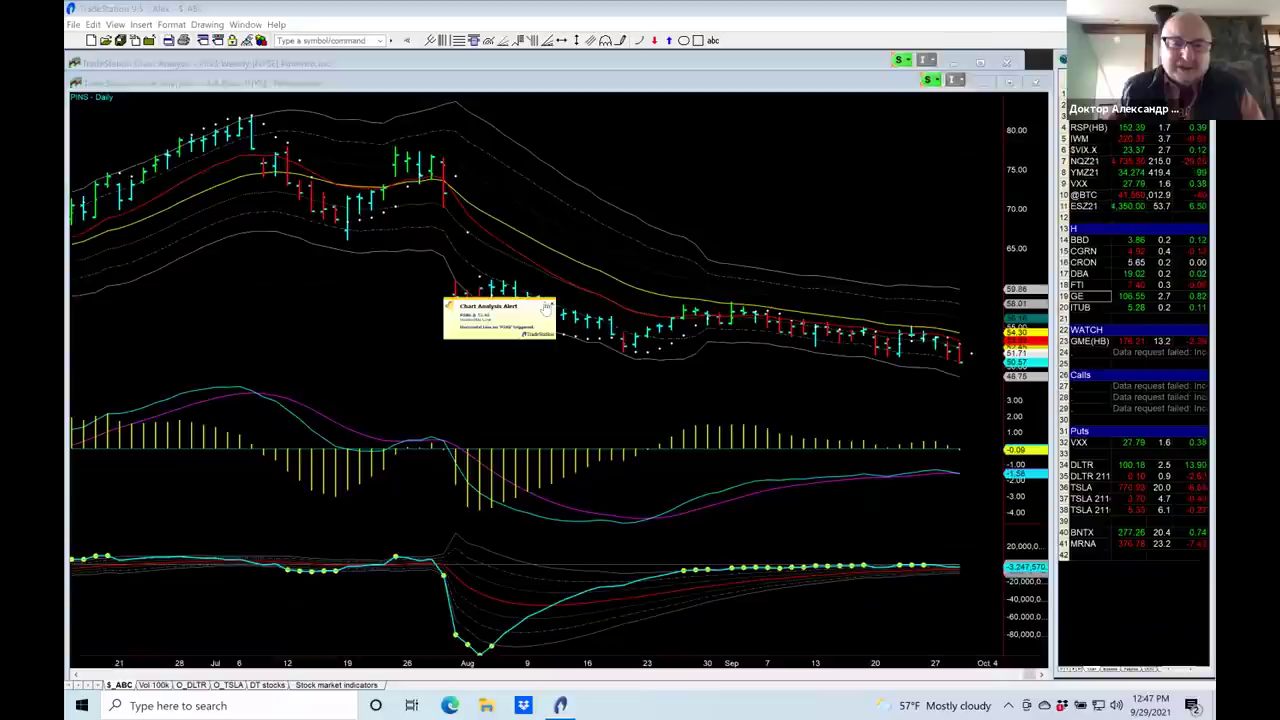
pyautogui.click(548, 306)
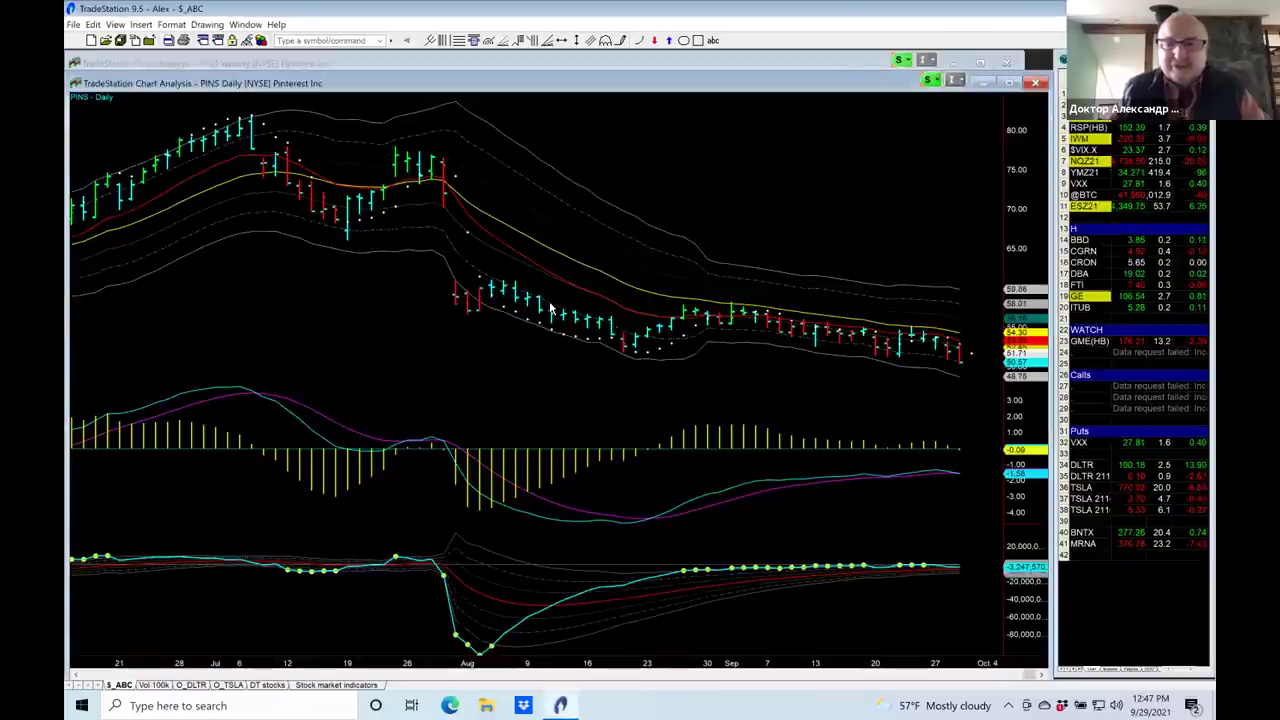
pyautogui.click(653, 65)
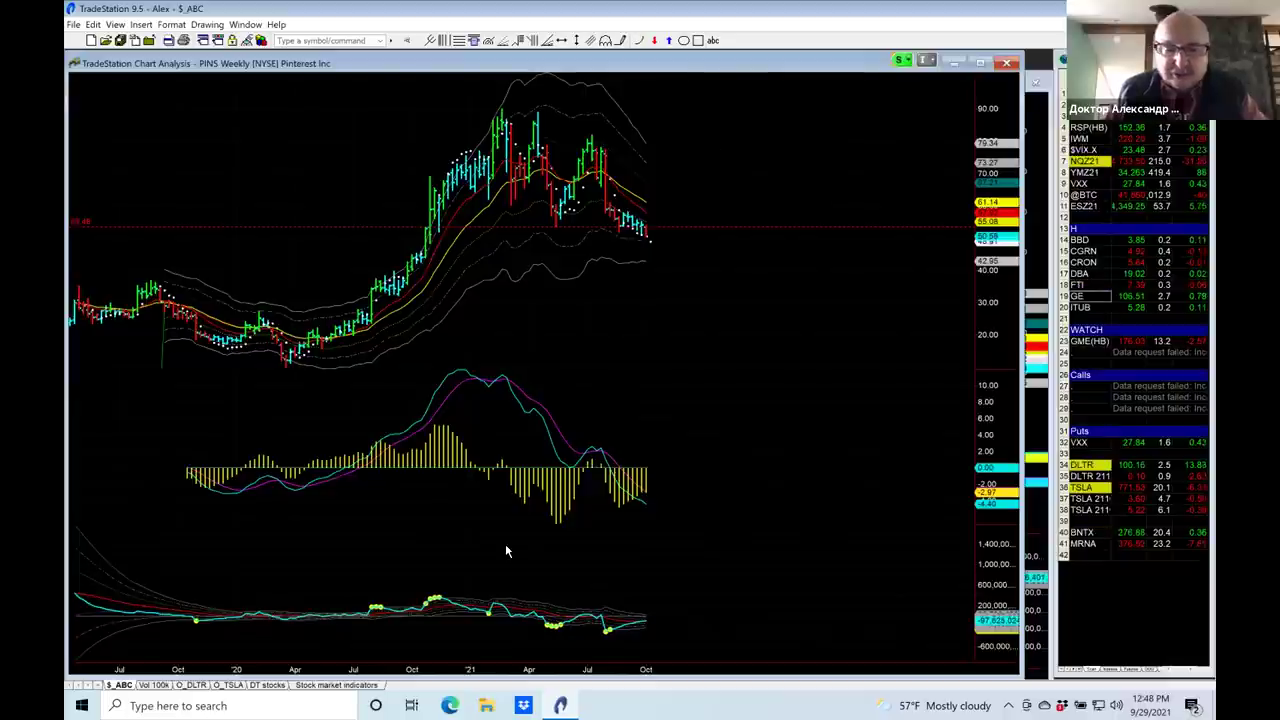
# - Open the Stock market indicators workspace and enlarge the banded daily $VIX.X chart to show the bars from mid-January 2021
pyautogui.click(322, 686)
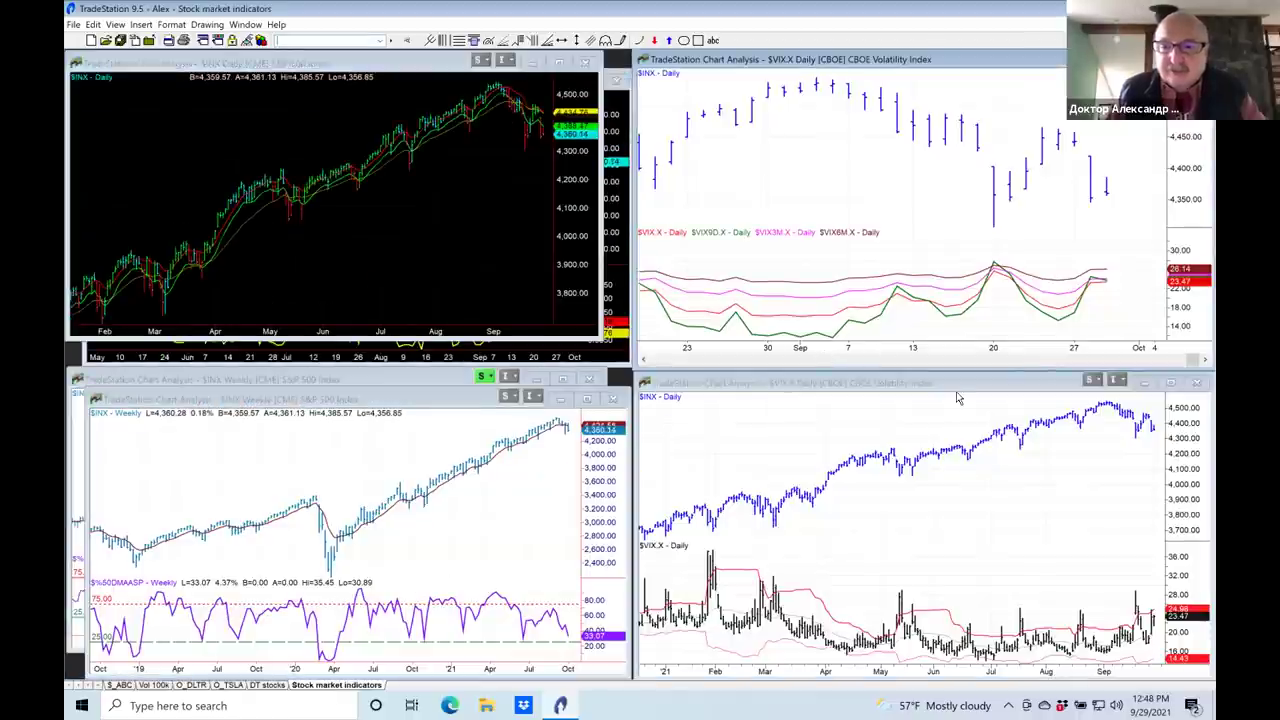
pyautogui.click(1169, 384)
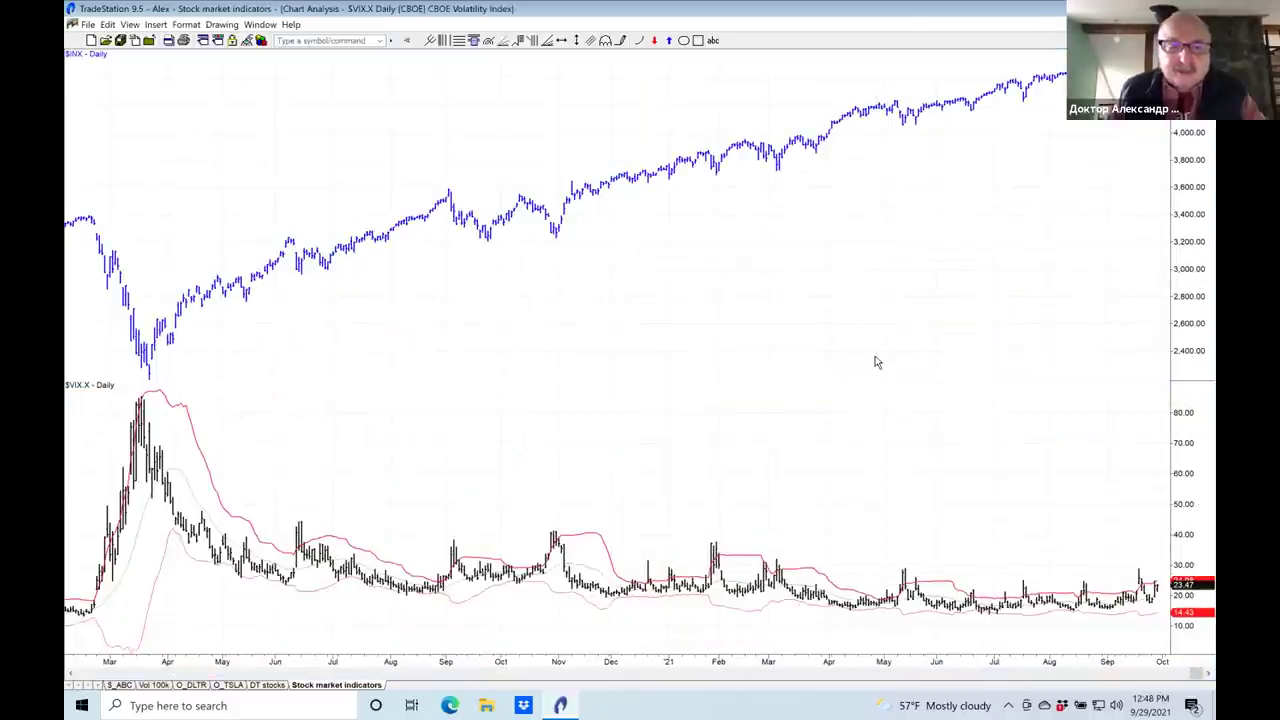
pyautogui.scroll(3, 876, 362)
pyautogui.scroll(-3, 876, 362)
pyautogui.scroll(5, 876, 362)
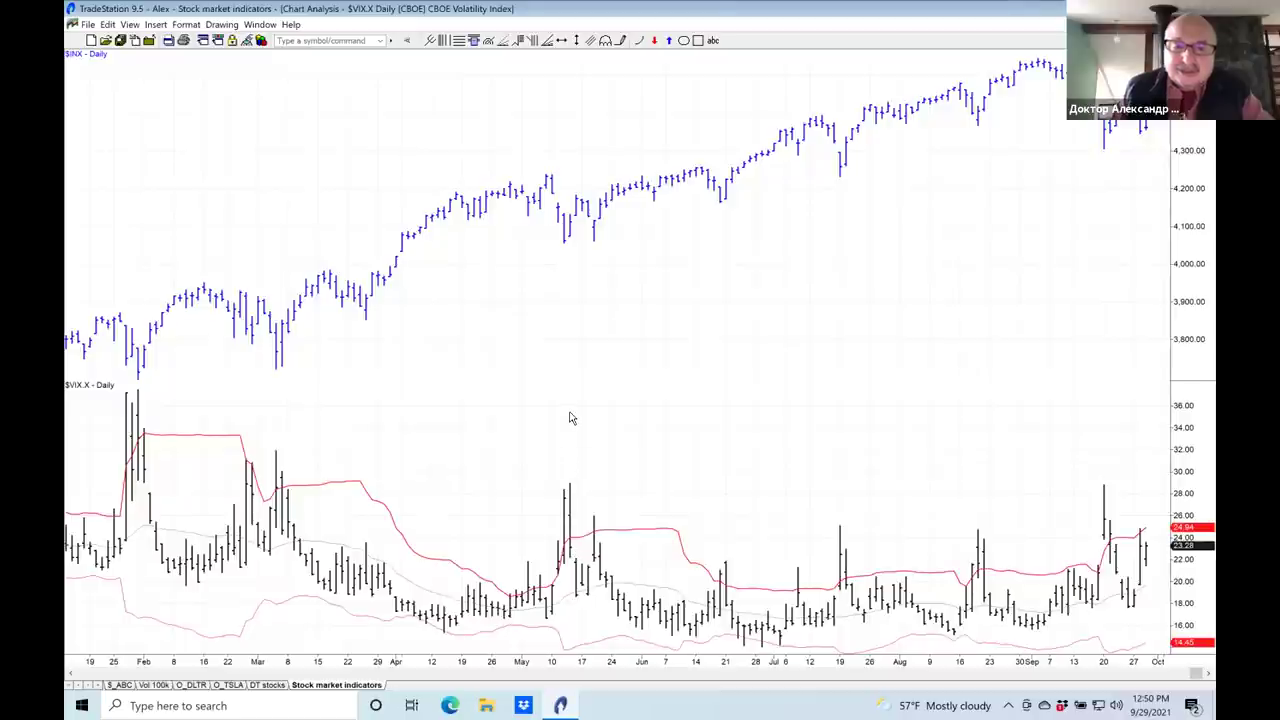
# - Examine the VIX spikes above the upper band from May through September against the $INX bars
pyautogui.moveTo(572, 418)
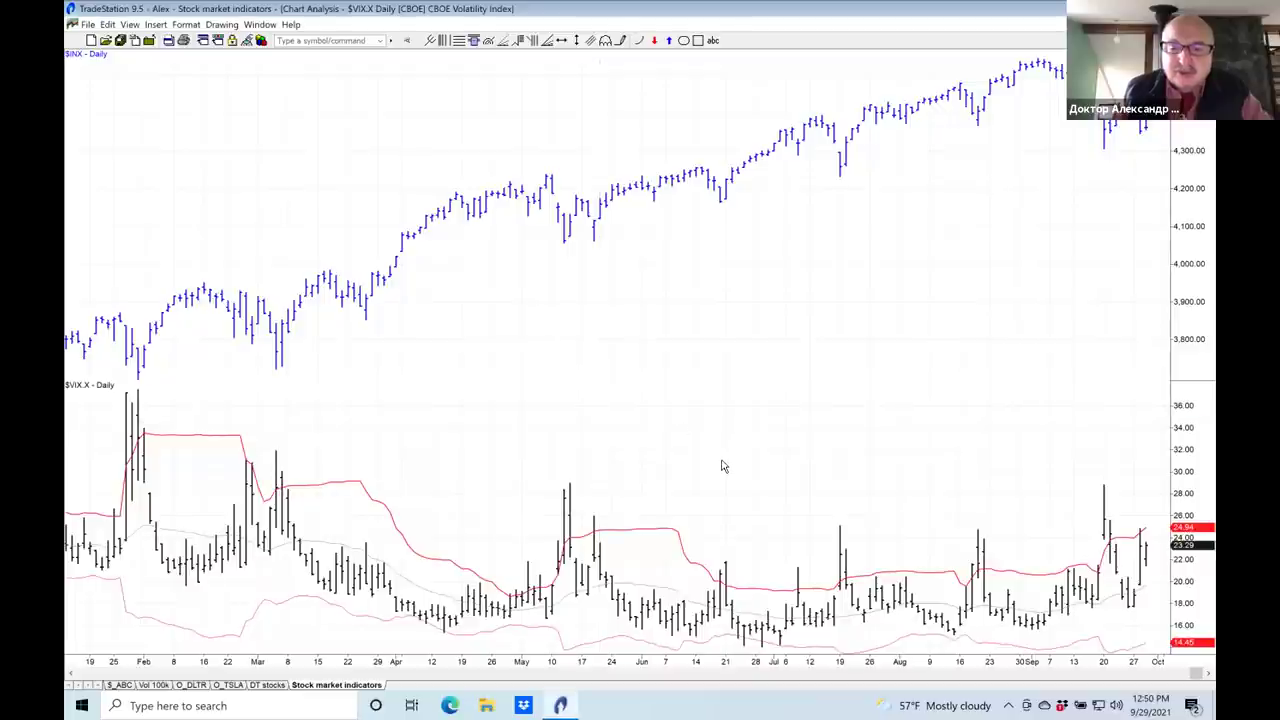
pyautogui.moveTo(723, 467)
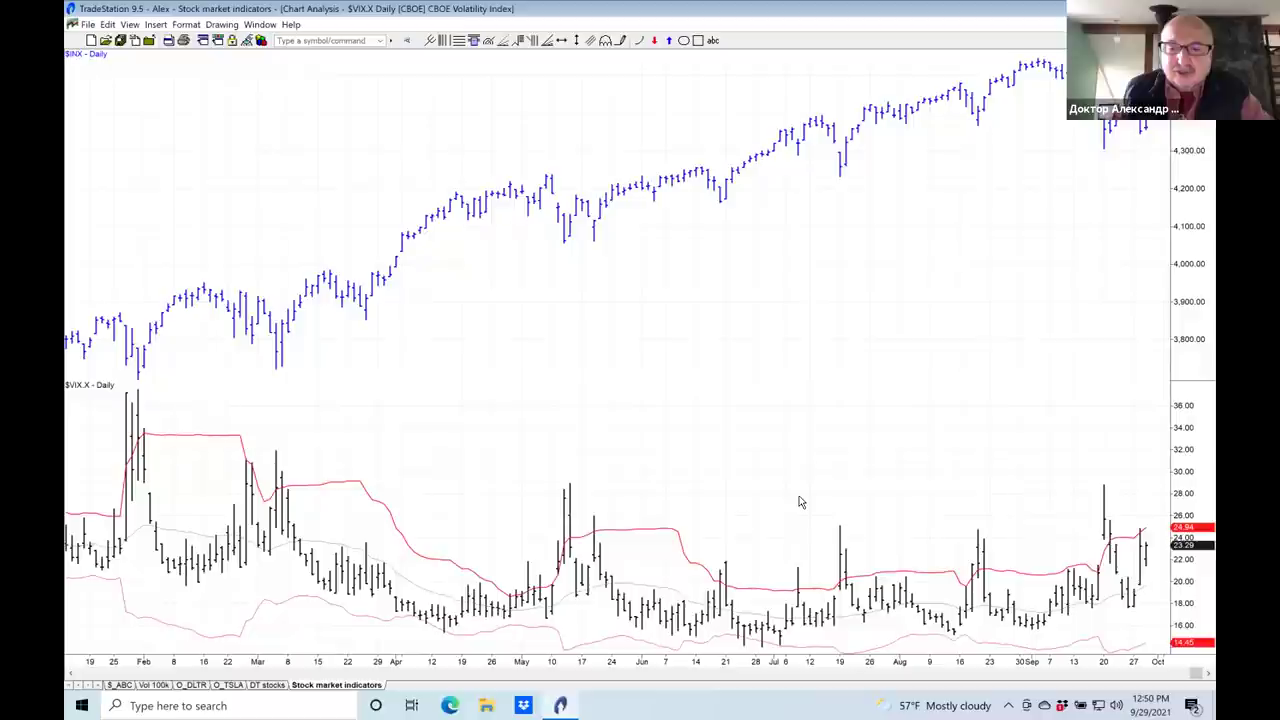
pyautogui.moveTo(800, 502)
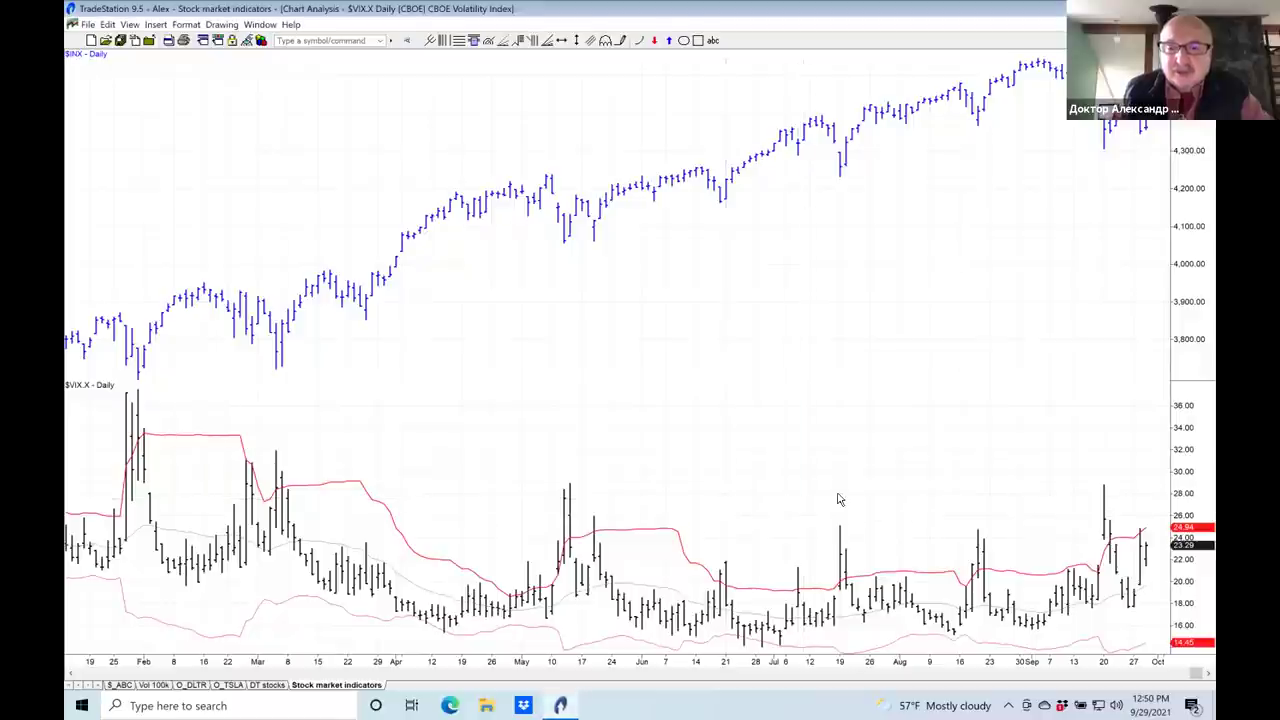
pyautogui.moveTo(847, 500)
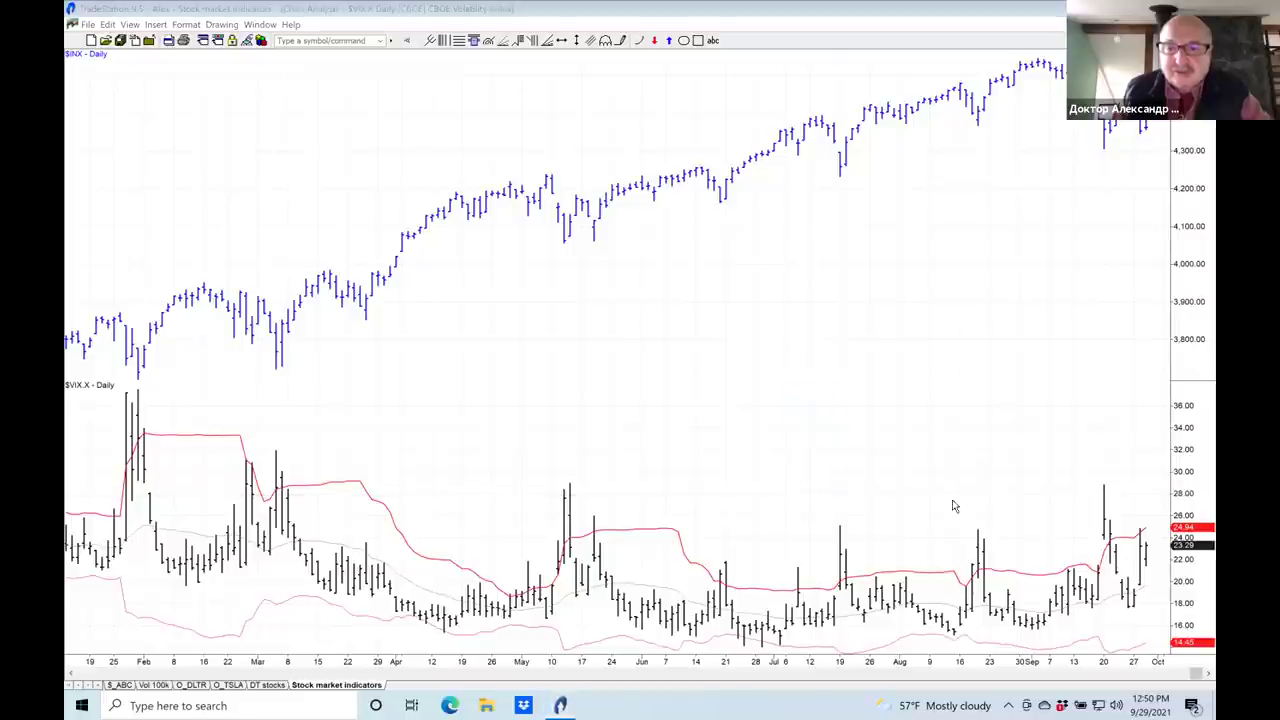
pyautogui.moveTo(970, 497)
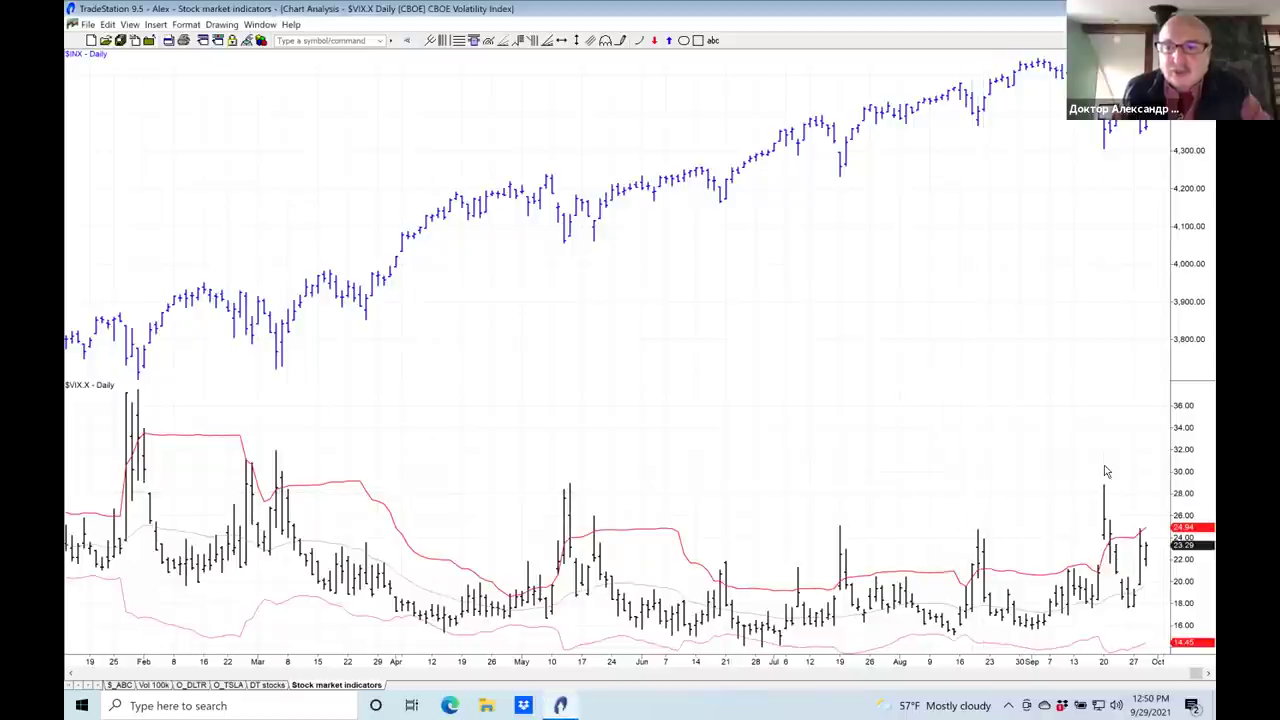
pyautogui.moveTo(1104, 447)
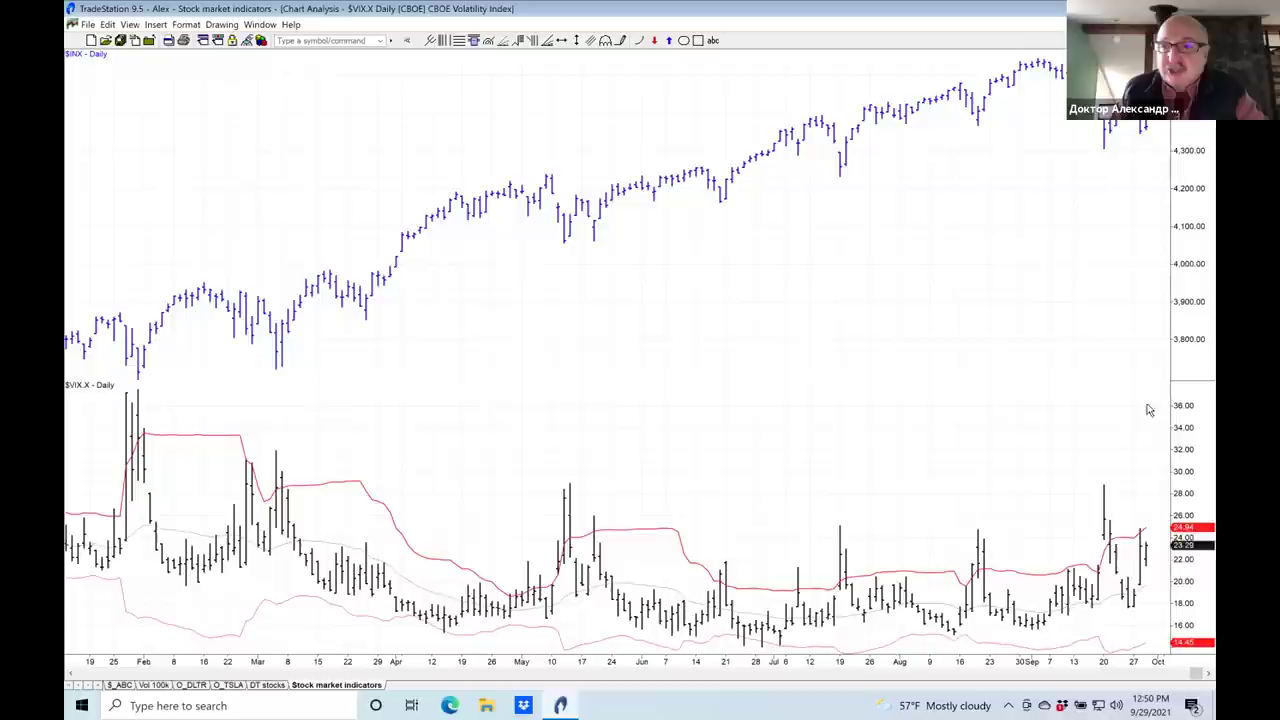
pyautogui.moveTo(1141, 411)
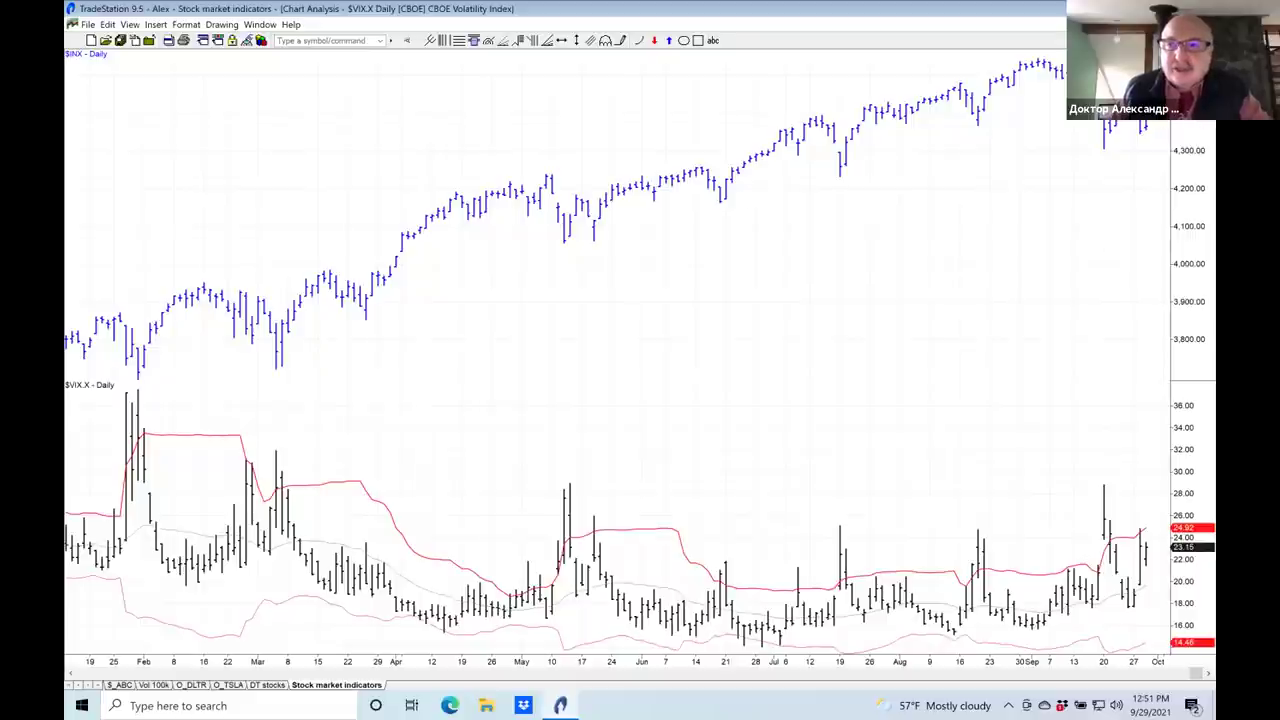
# - Maximize the $INX chart with the four VIX series, extend it back to June, and inspect the bar just after September 20
pyautogui.hotkey('ctrl', 'F5')
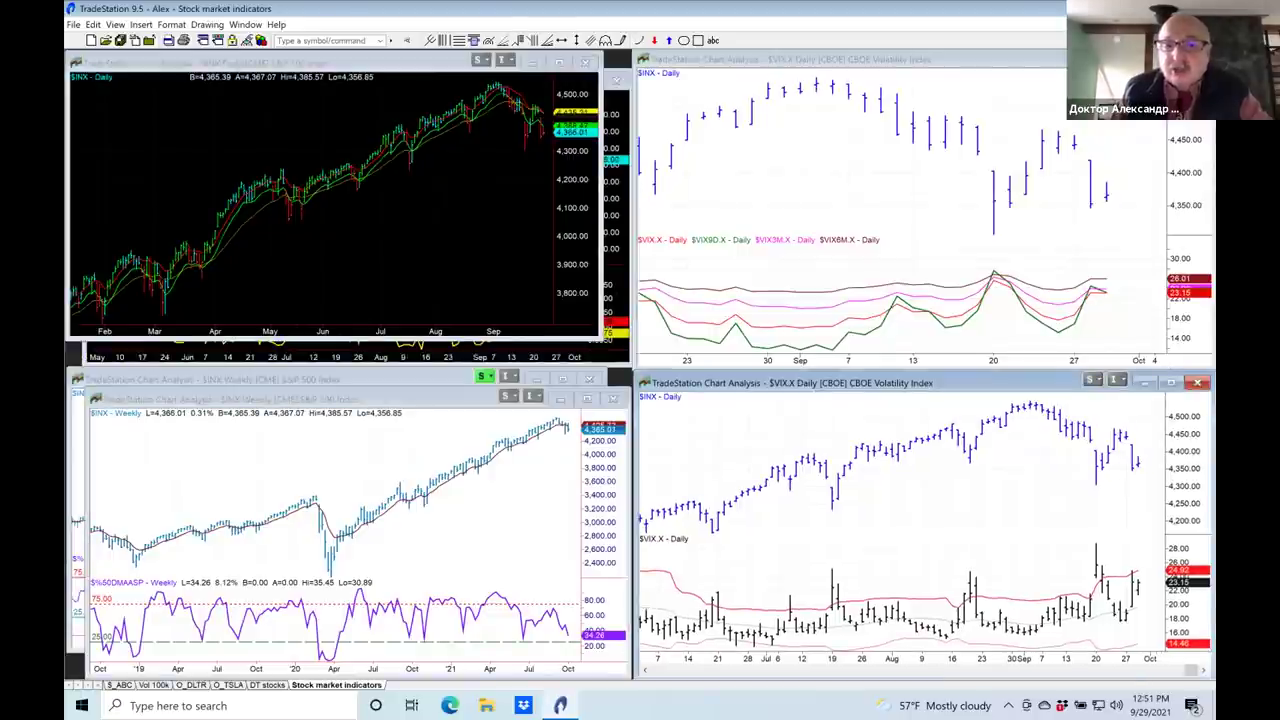
pyautogui.hotkey('ctrl', 'Tab')
pyautogui.hotkey('ctrl', 'F10')
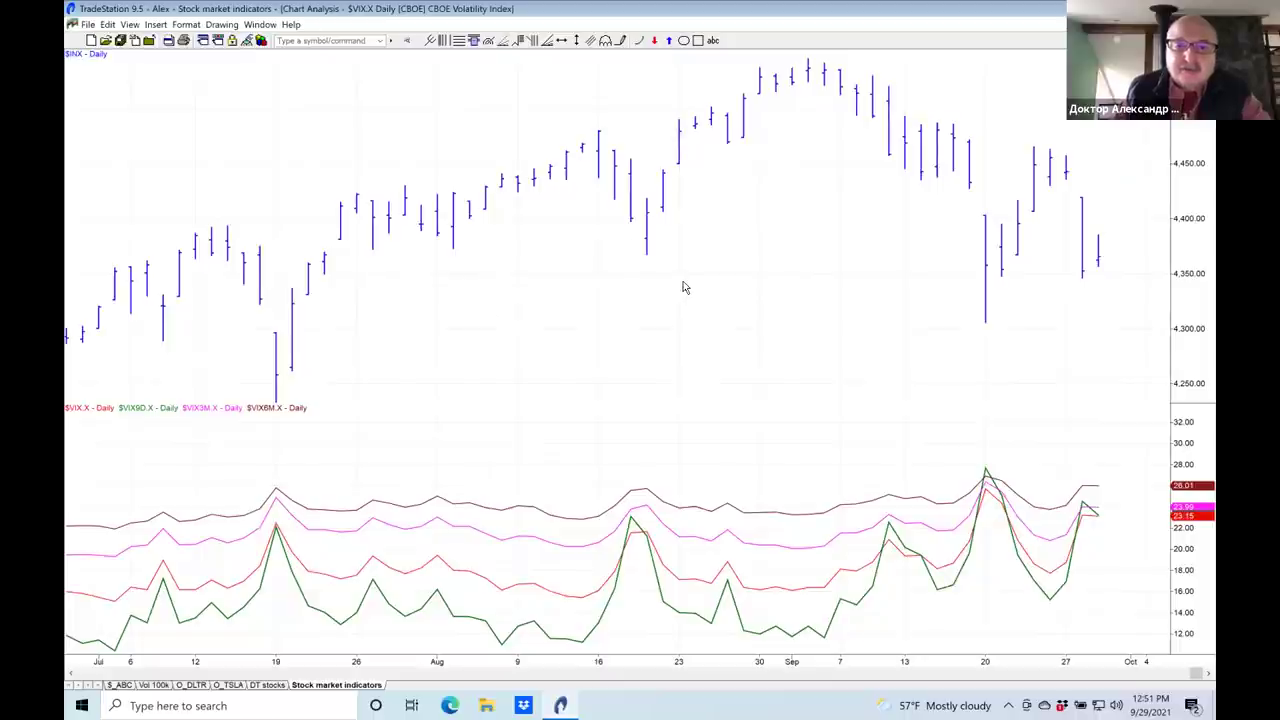
pyautogui.press('Down')
pyautogui.press('Down')
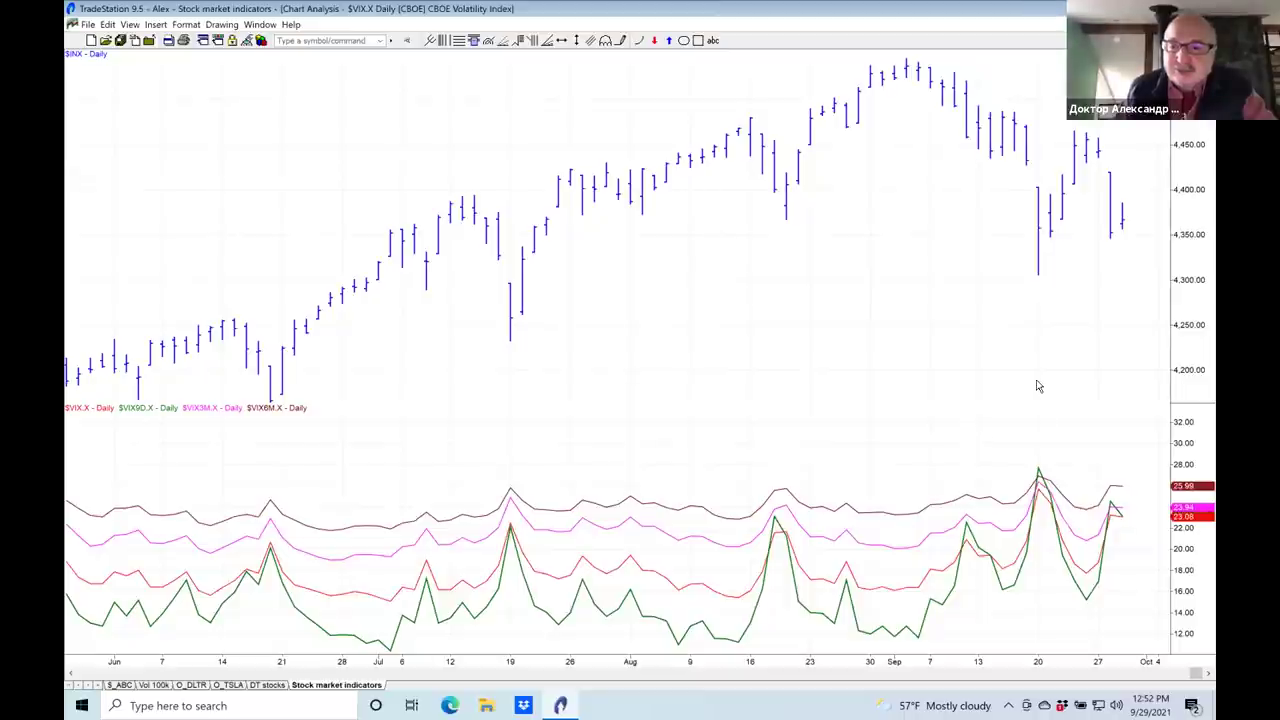
pyautogui.moveTo(1040, 397)
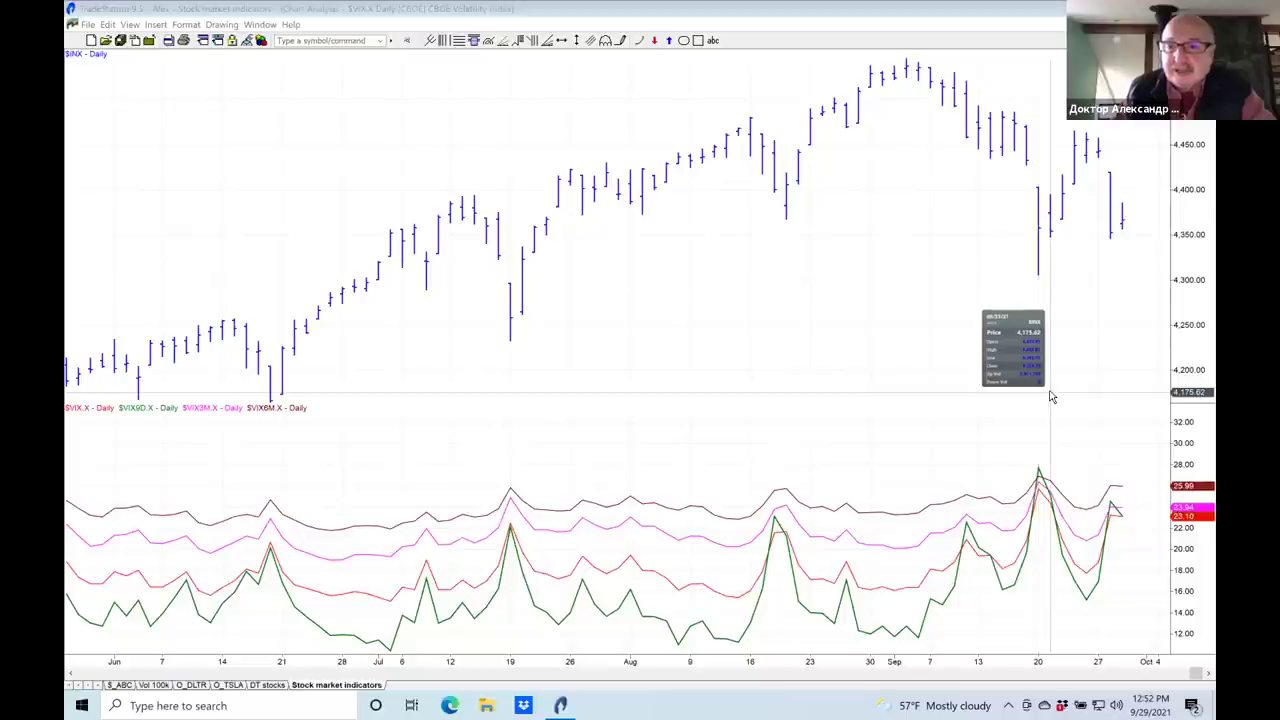
pyautogui.click(1049, 397)
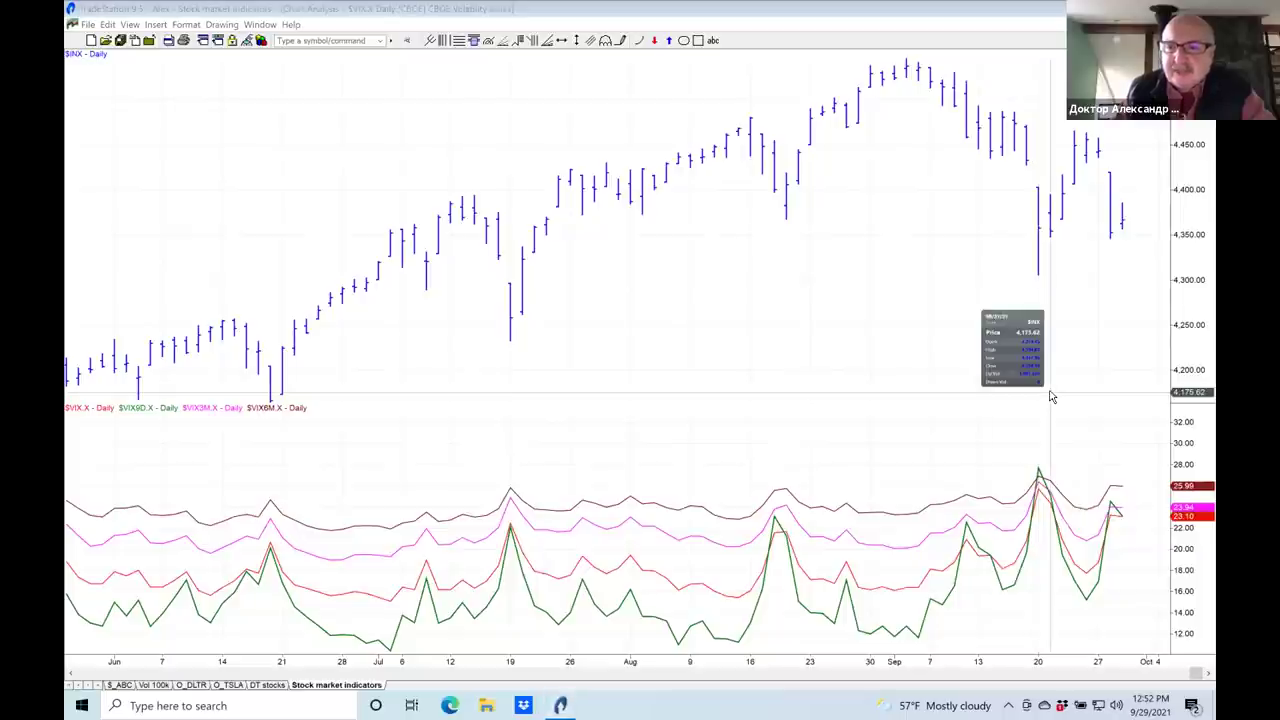
# - Inspect the $INX bars for September 21 and September 28 against the four VIX series
pyautogui.click(1050, 397)
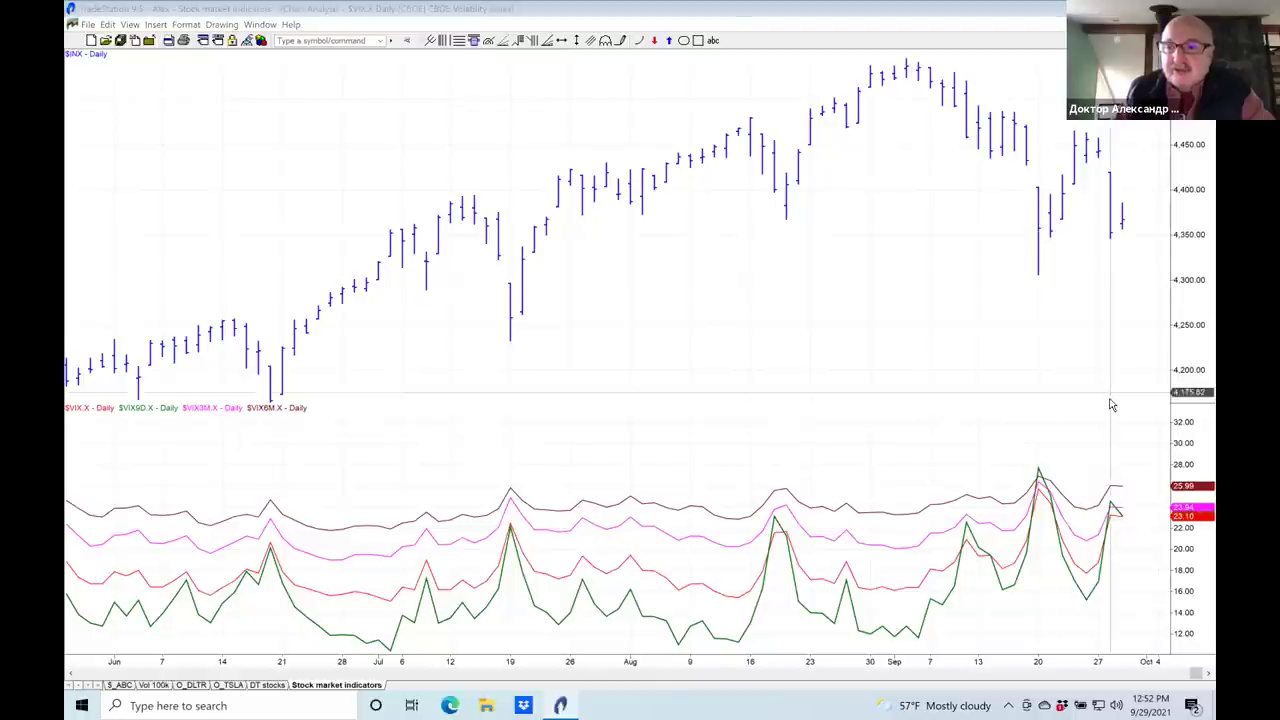
pyautogui.moveTo(1110, 405)
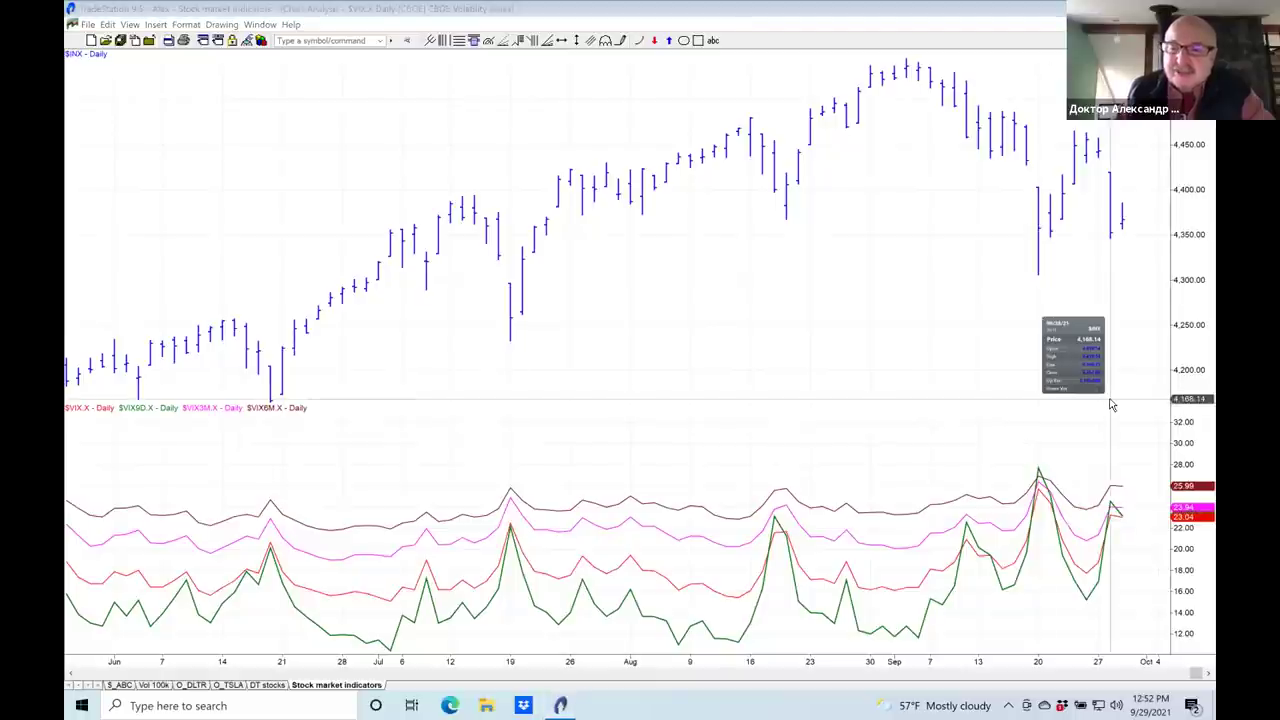
pyautogui.click(1110, 405)
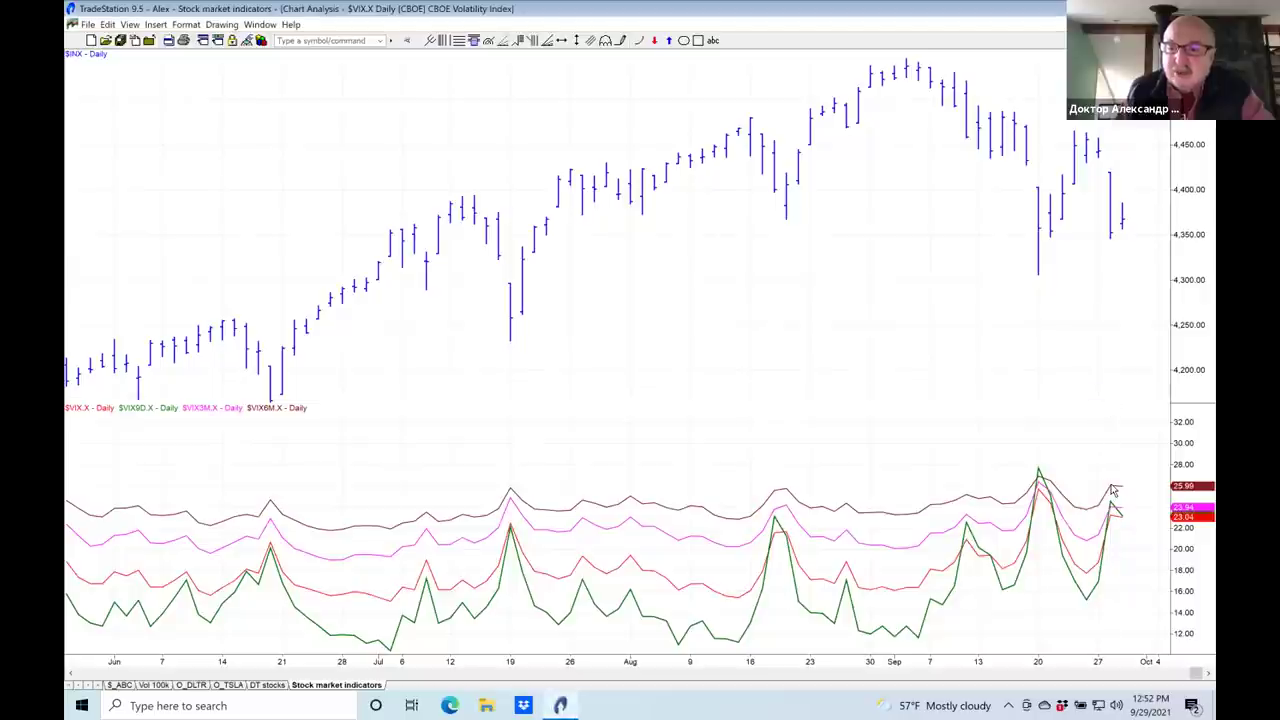
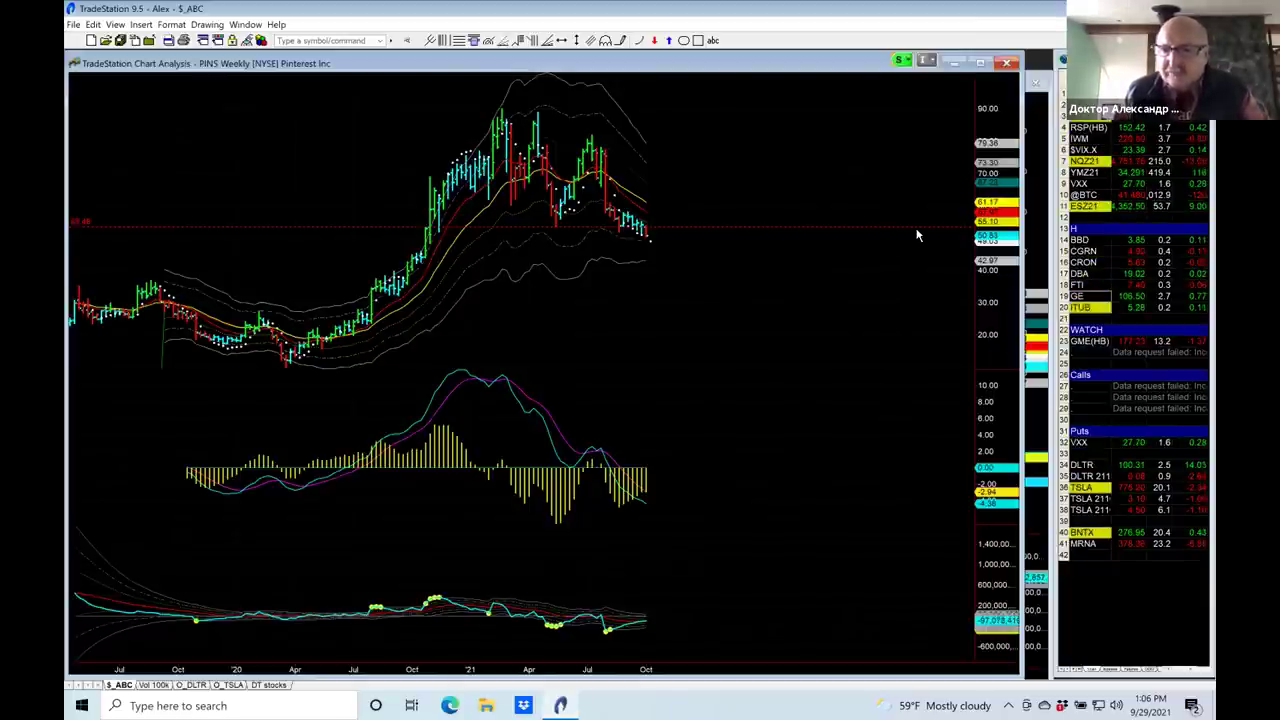
# - Load ESZ21 on the weekly chart with wider bar spacing, and replace it with $INX, switching to its daily chart
pyautogui.click(1074, 203)
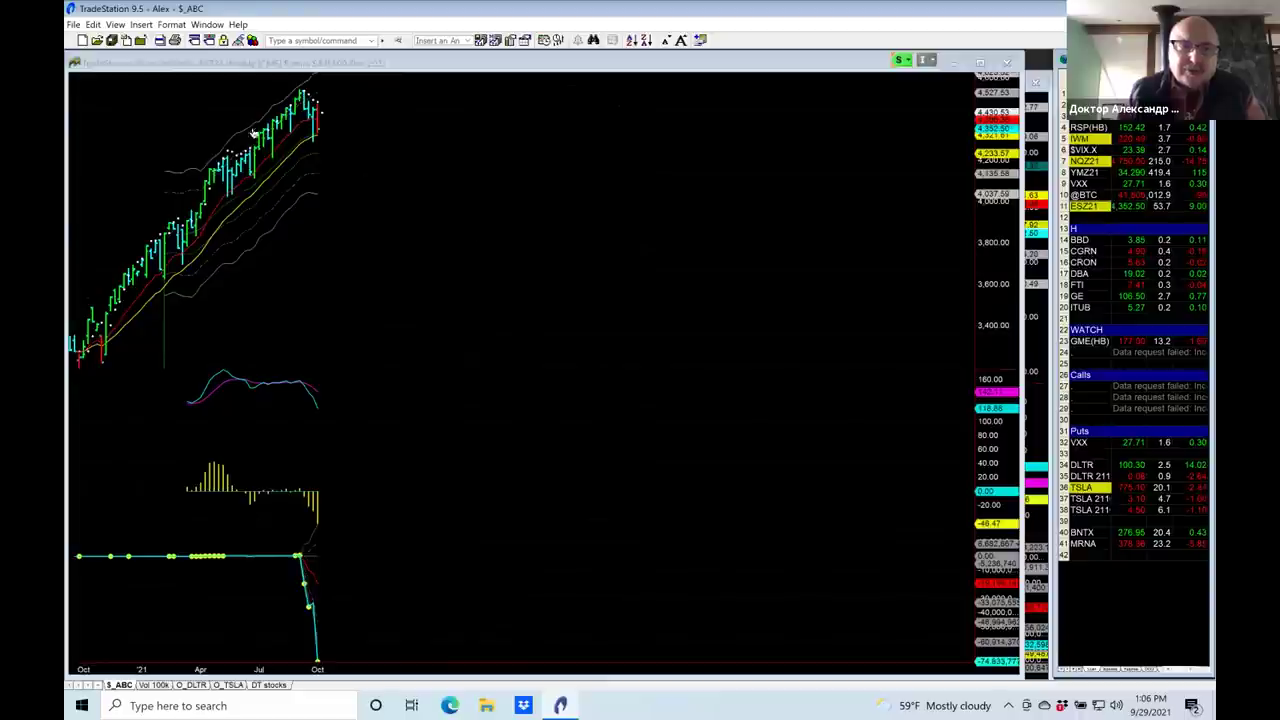
pyautogui.click(512, 193)
pyautogui.scroll(5, 512, 193)
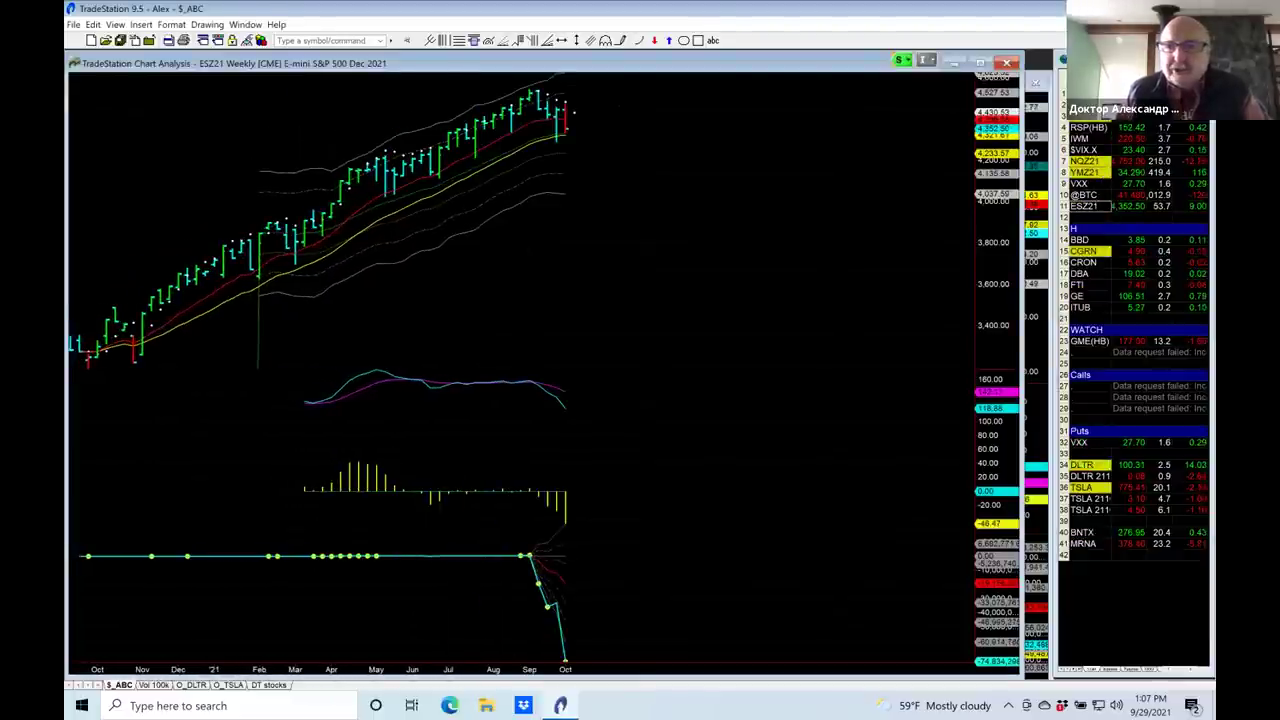
pyautogui.click(1085, 117)
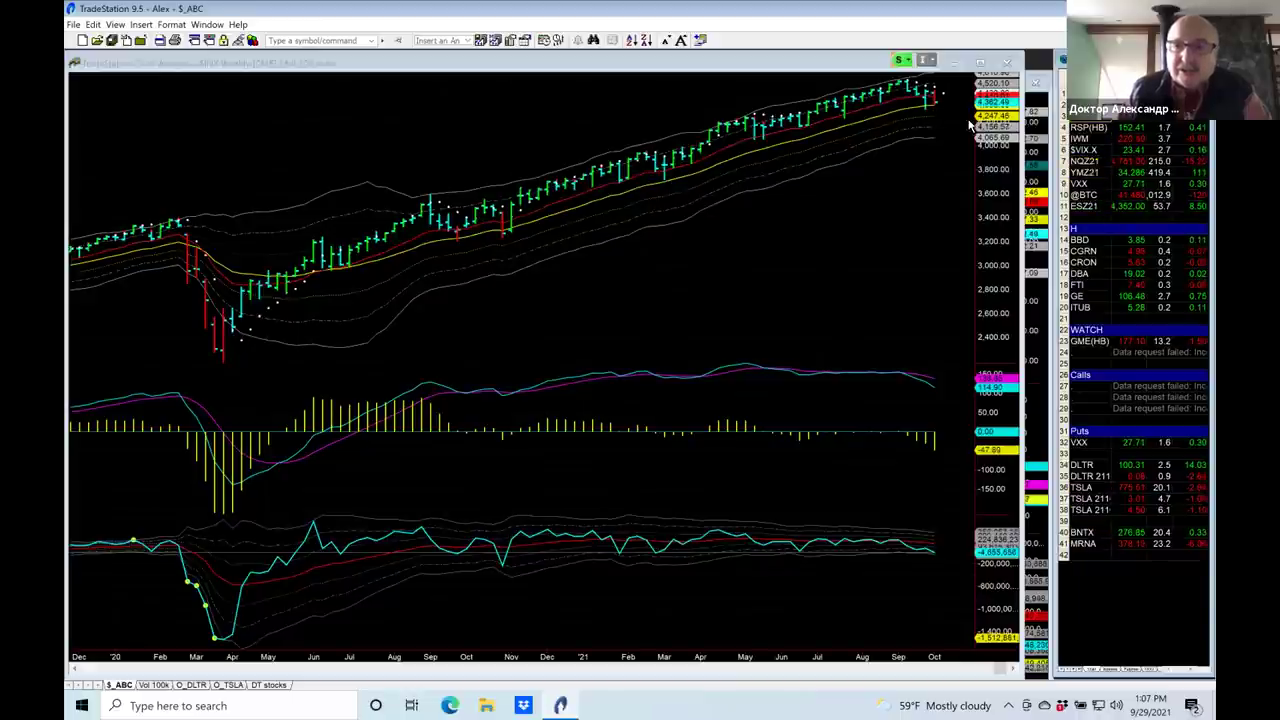
pyautogui.click(1035, 130)
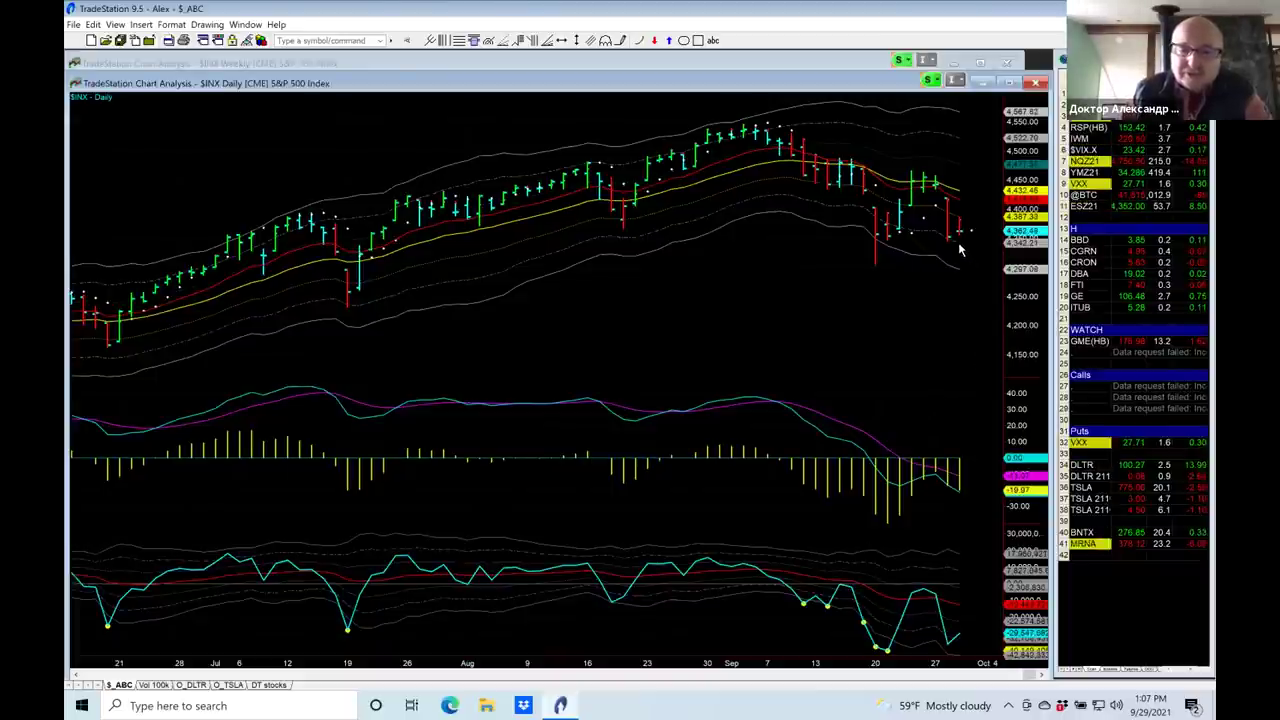
# - Open the NHNL-Cap workspace to examine the September 20 new-lows spike against $INX, and return to the $_ABC workspace
pyautogui.click(105, 40)
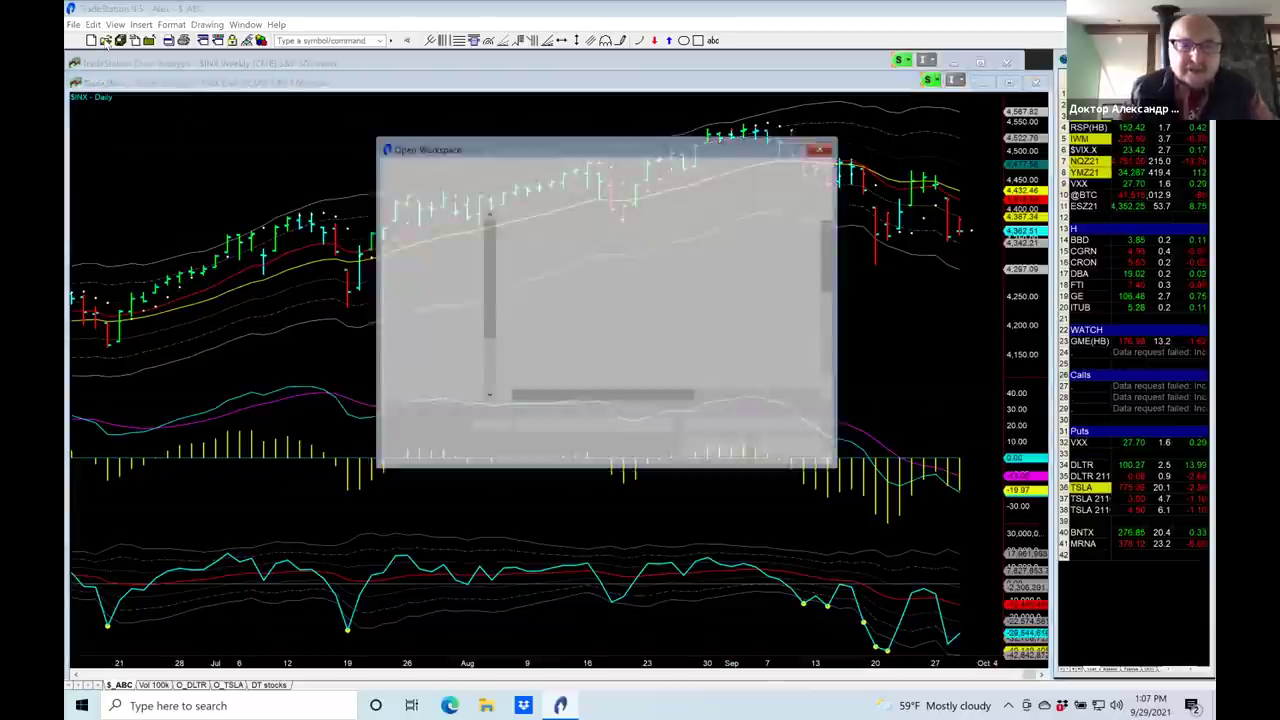
pyautogui.write('nhnl')
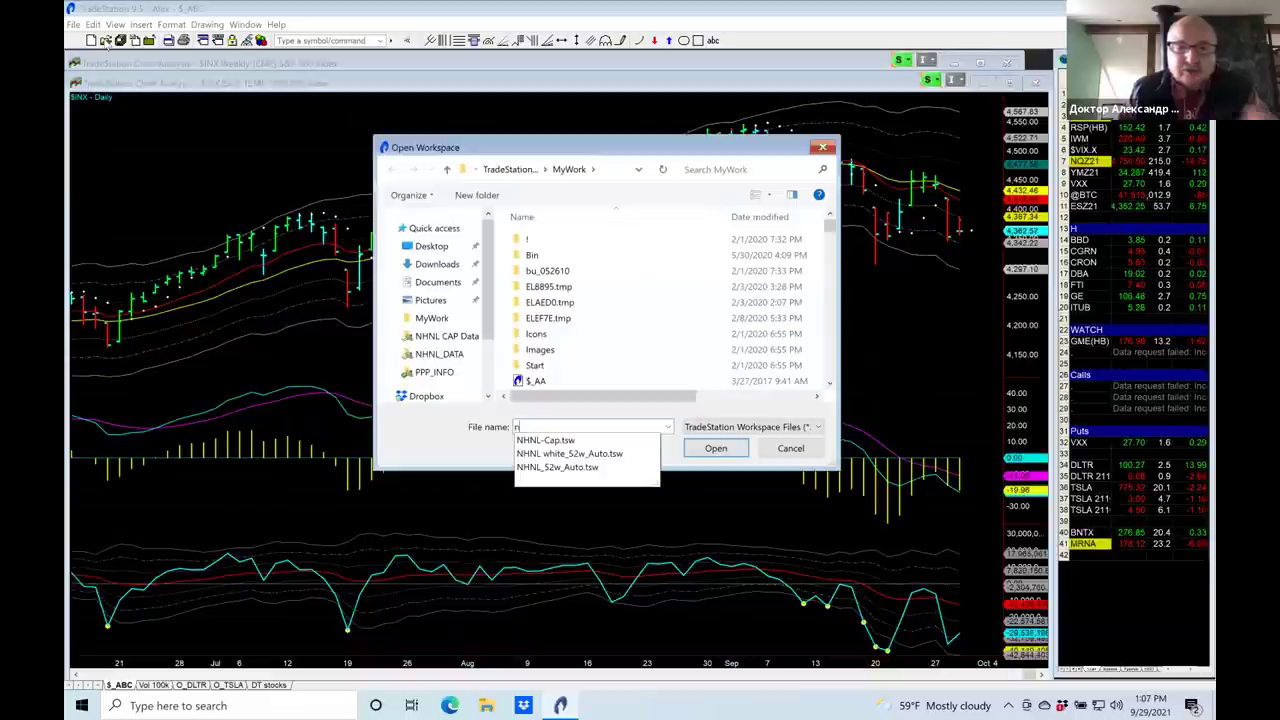
pyautogui.press('Down')
pyautogui.press('Return')
pyautogui.press('Return')
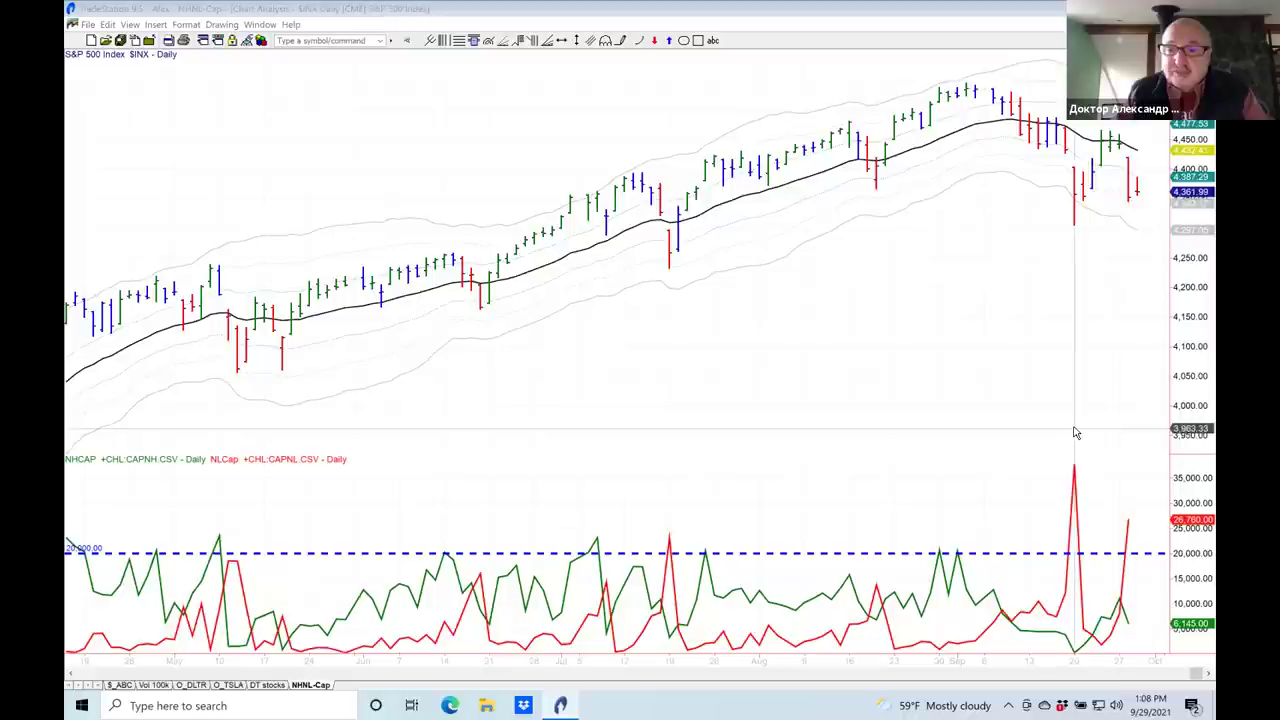
pyautogui.moveTo(1075, 432)
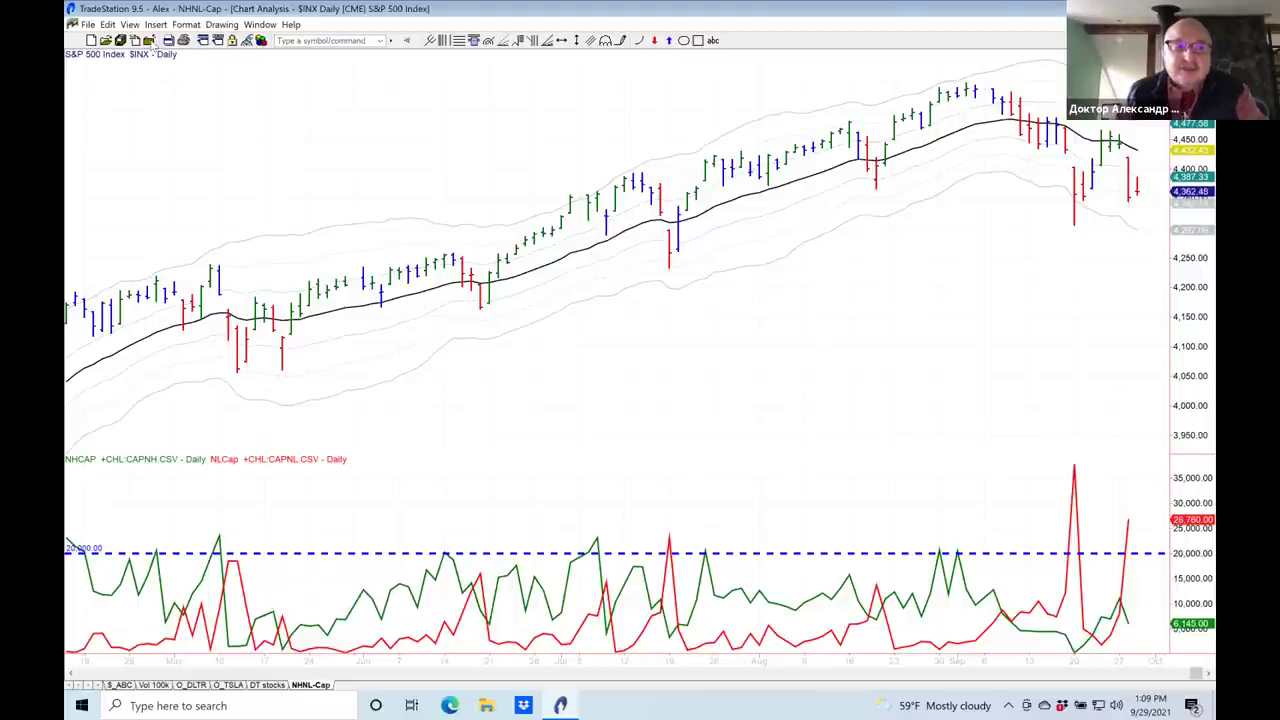
pyautogui.hotkey('ctrl', 'shift', 'Tab')
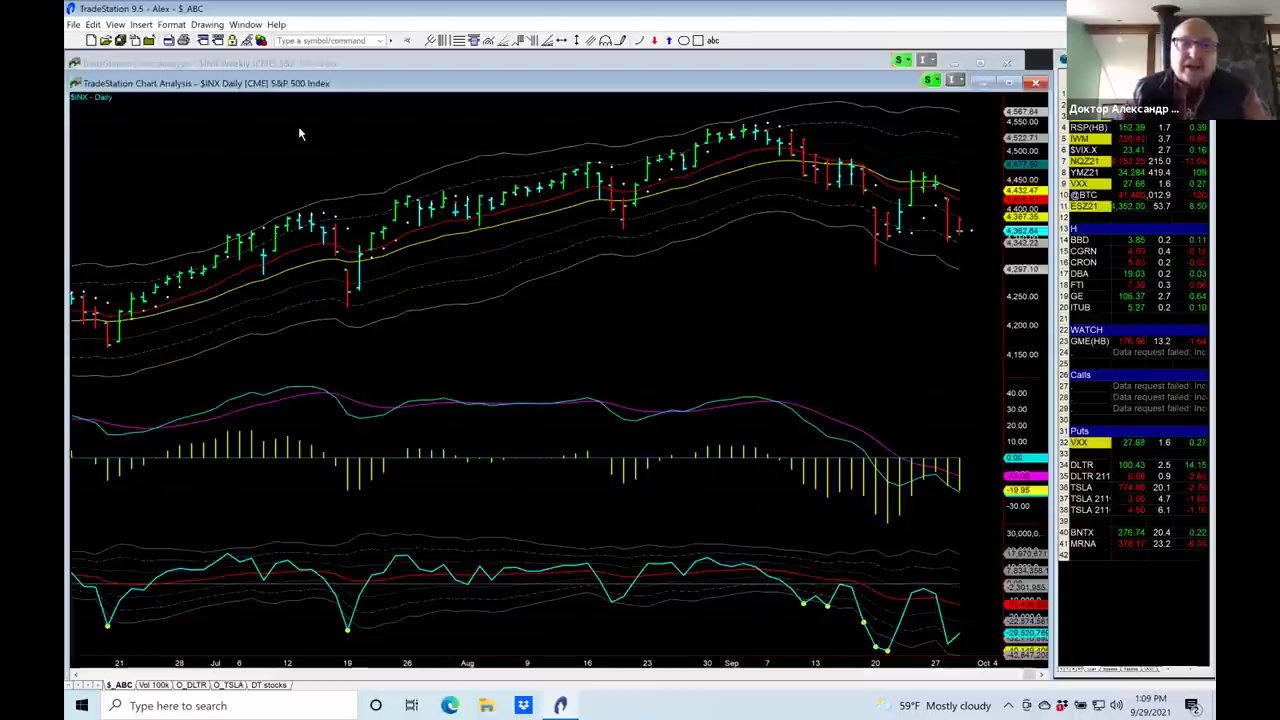
# - Load GOOG and AMZN in turn on the daily chart, and bring up AMZN's weekly chart
pyautogui.write('doog')
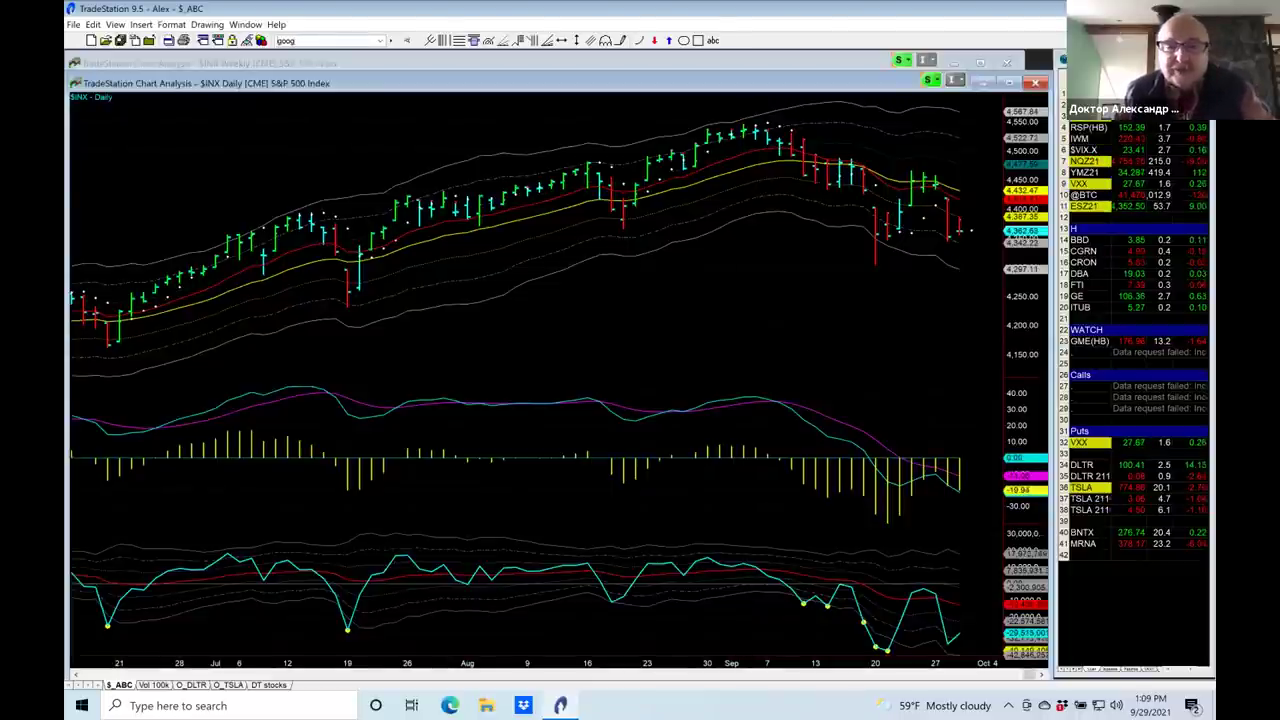
pyautogui.press('Return')
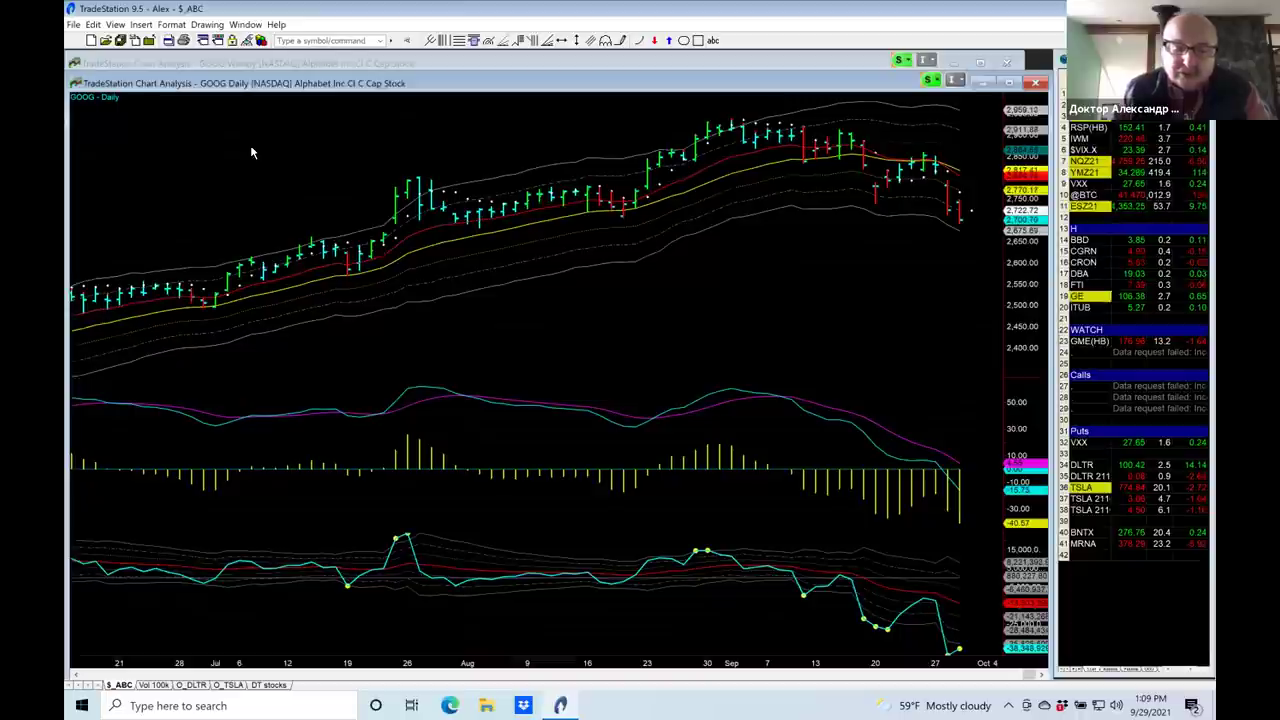
pyautogui.write('amz')
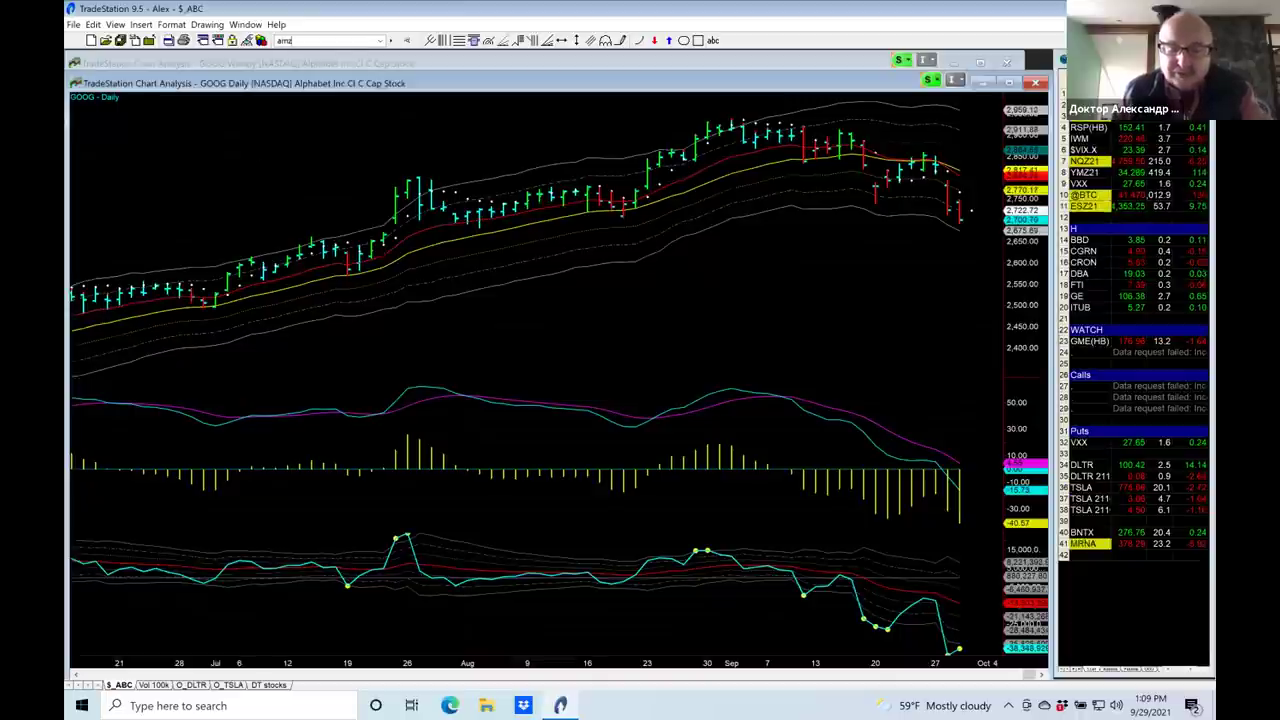
pyautogui.write('n')
pyautogui.press('Return')
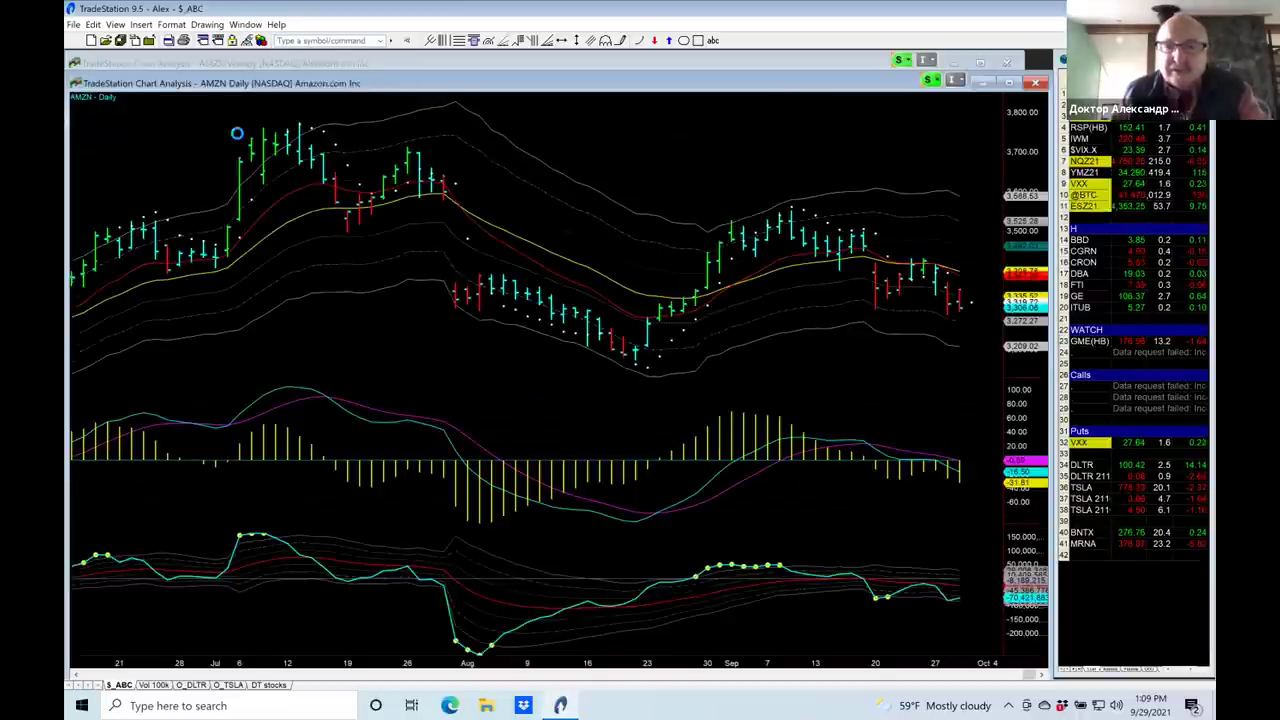
pyautogui.click(540, 63)
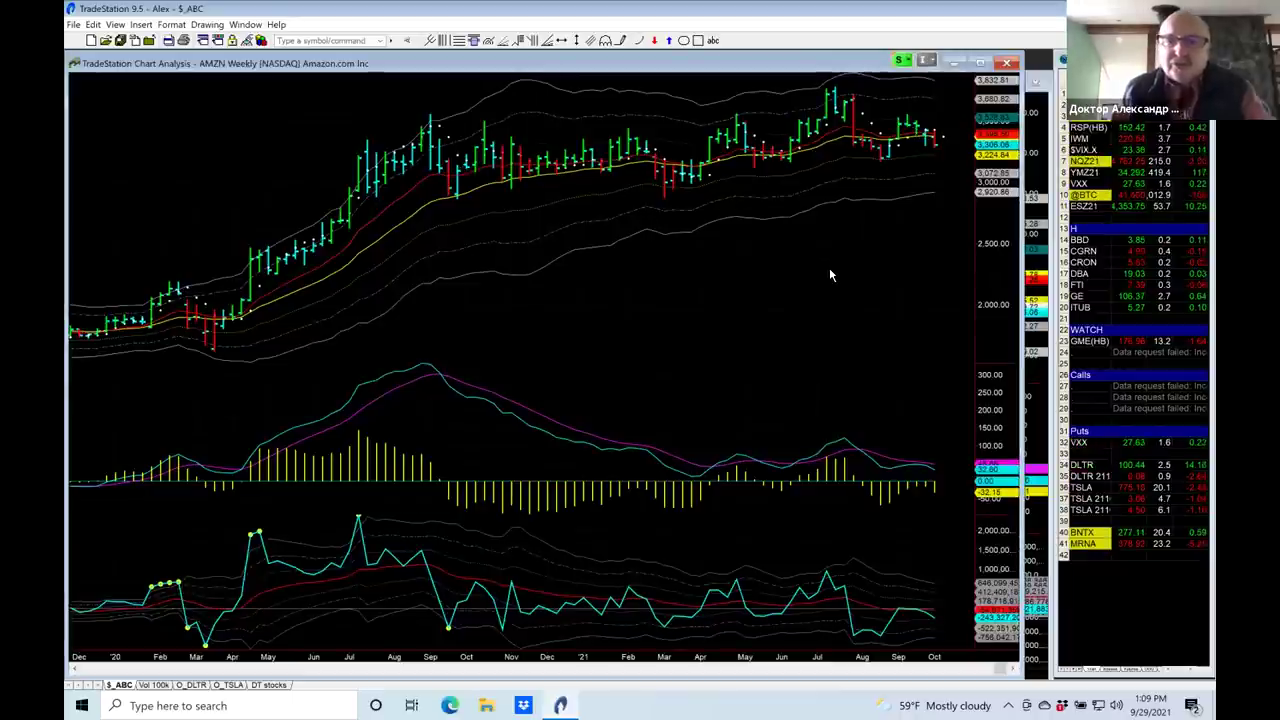
# - Load MSFT, FB, GE and BA one after another on the weekly chart
pyautogui.write('msft')
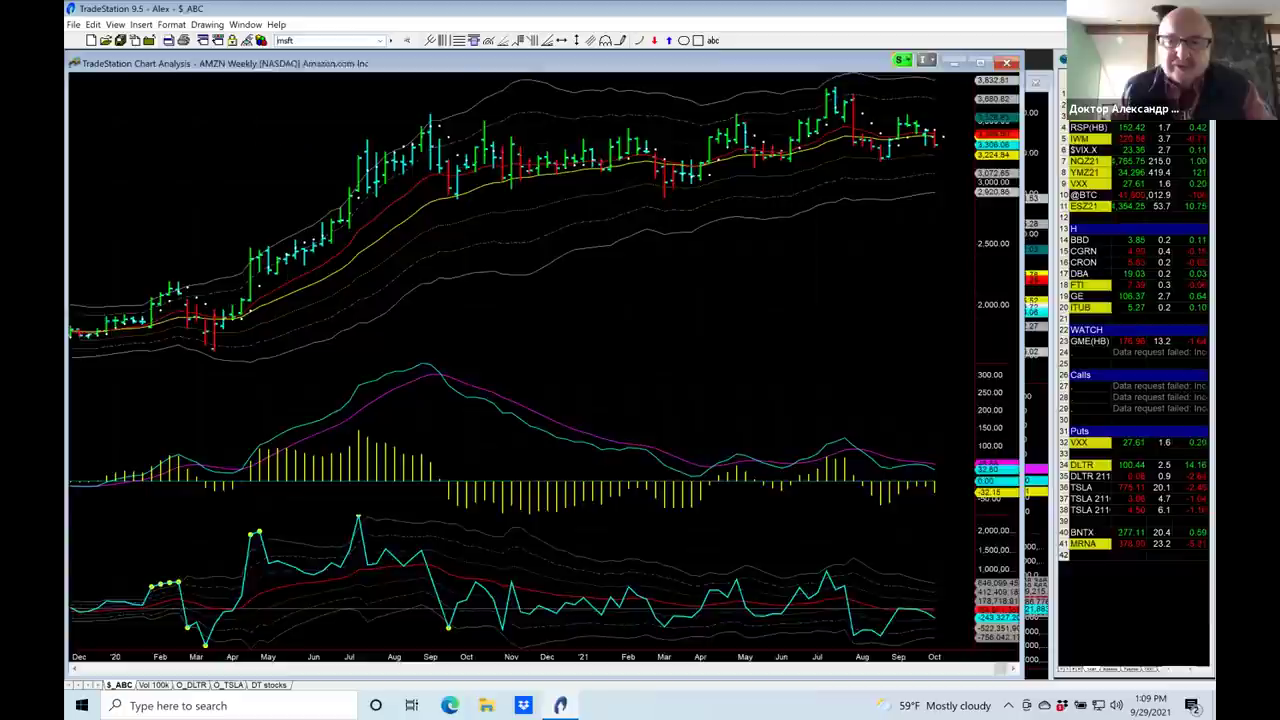
pyautogui.press('Return')
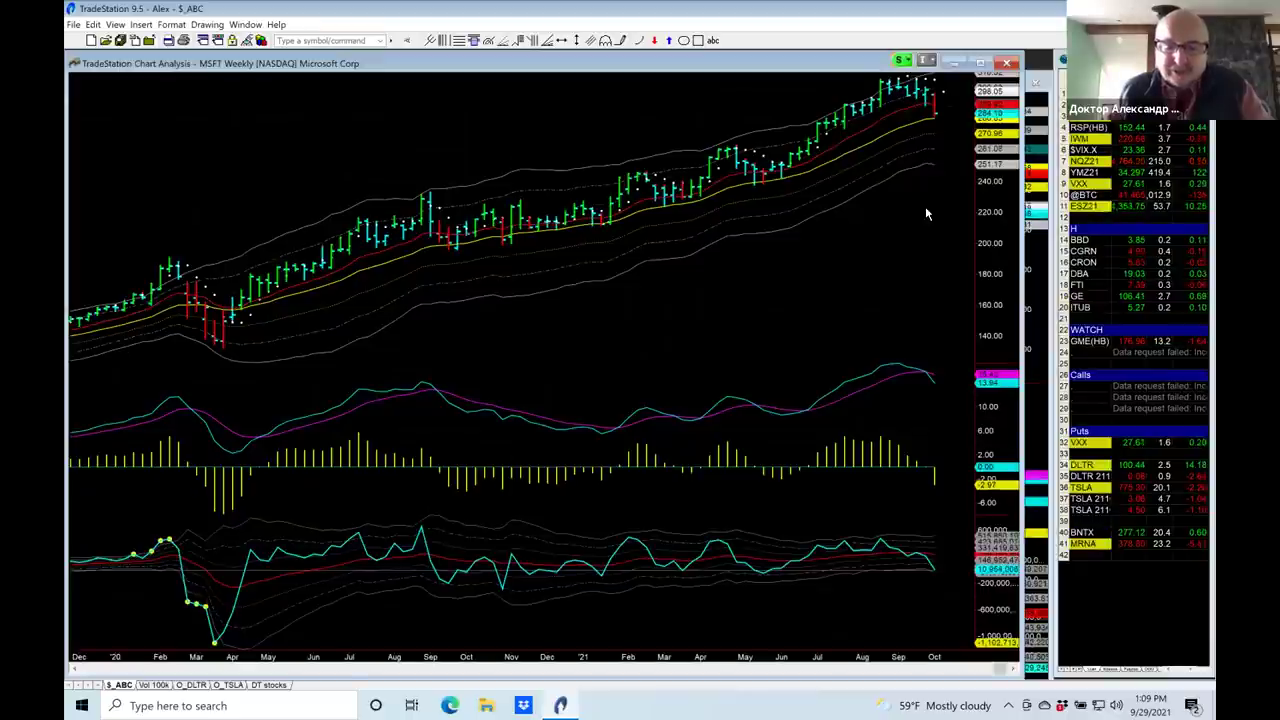
pyautogui.write('FB')
pyautogui.press('Return')
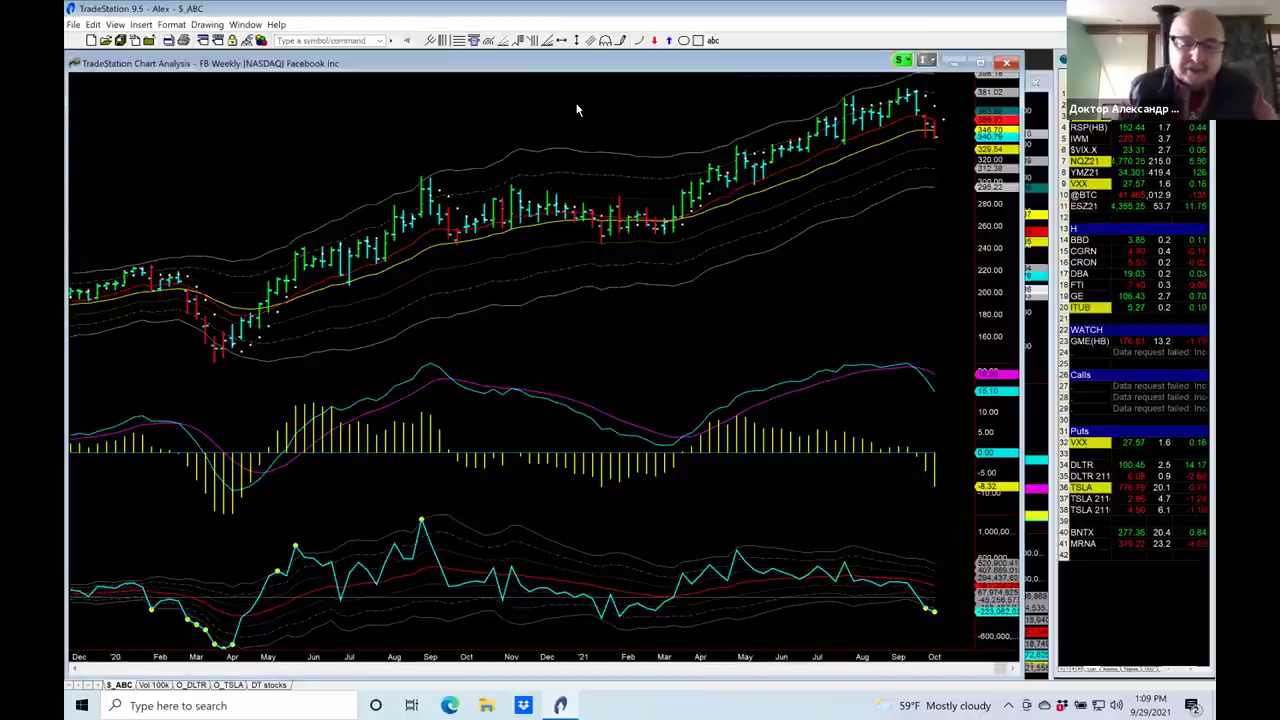
pyautogui.write('ge')
pyautogui.press('Return')
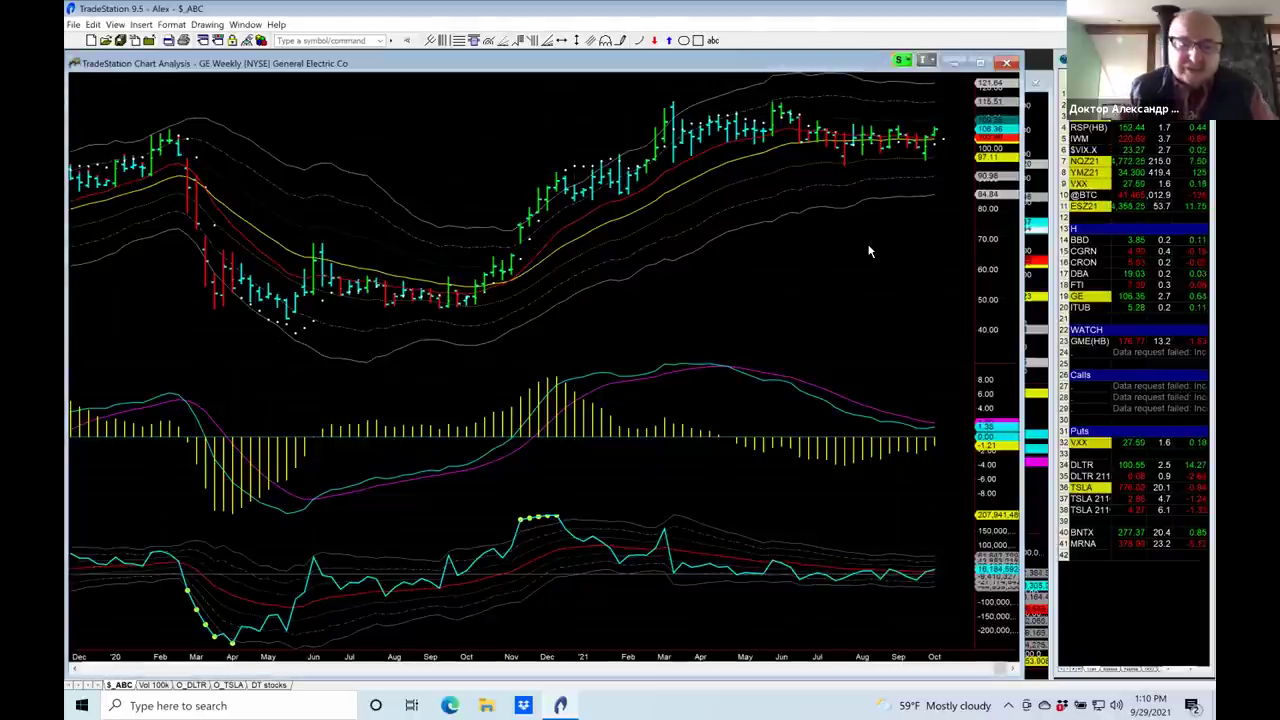
pyautogui.write('bal')
pyautogui.press('Return')
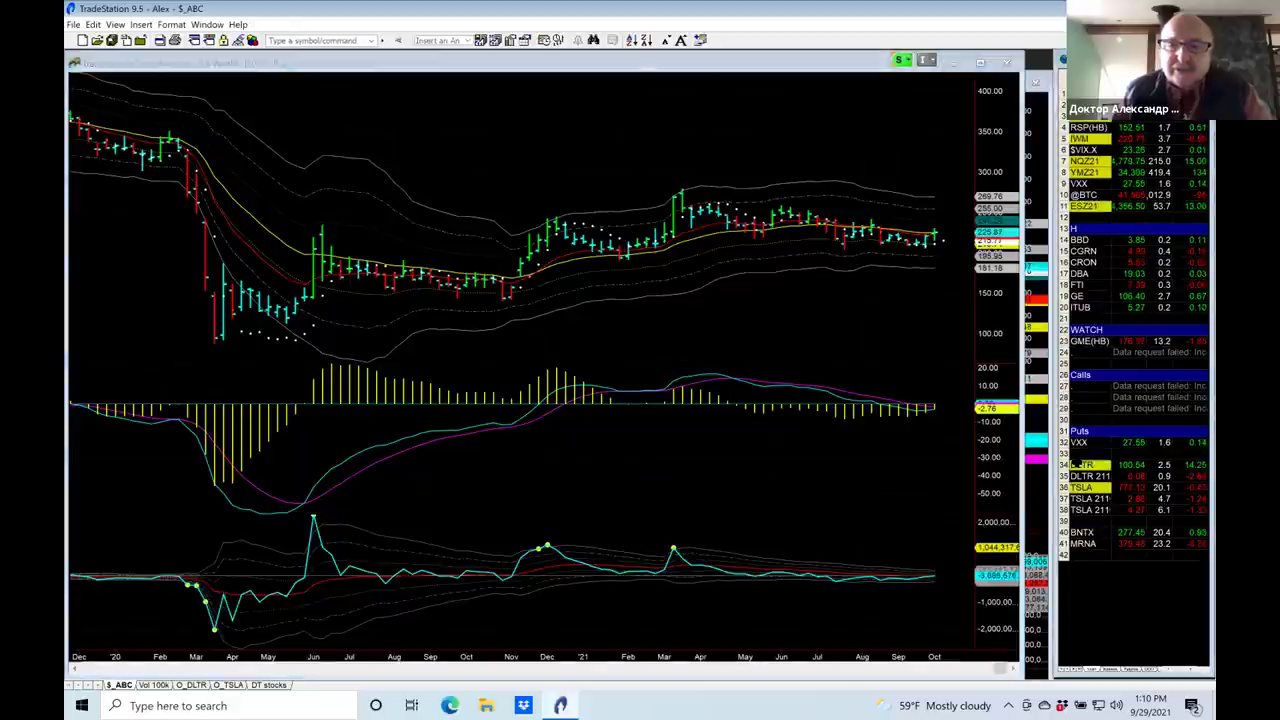
# - Load DLTR and IWM in turn on the weekly and daily charts, and inspect IWM's daily bar for September 16
pyautogui.click(1083, 466)
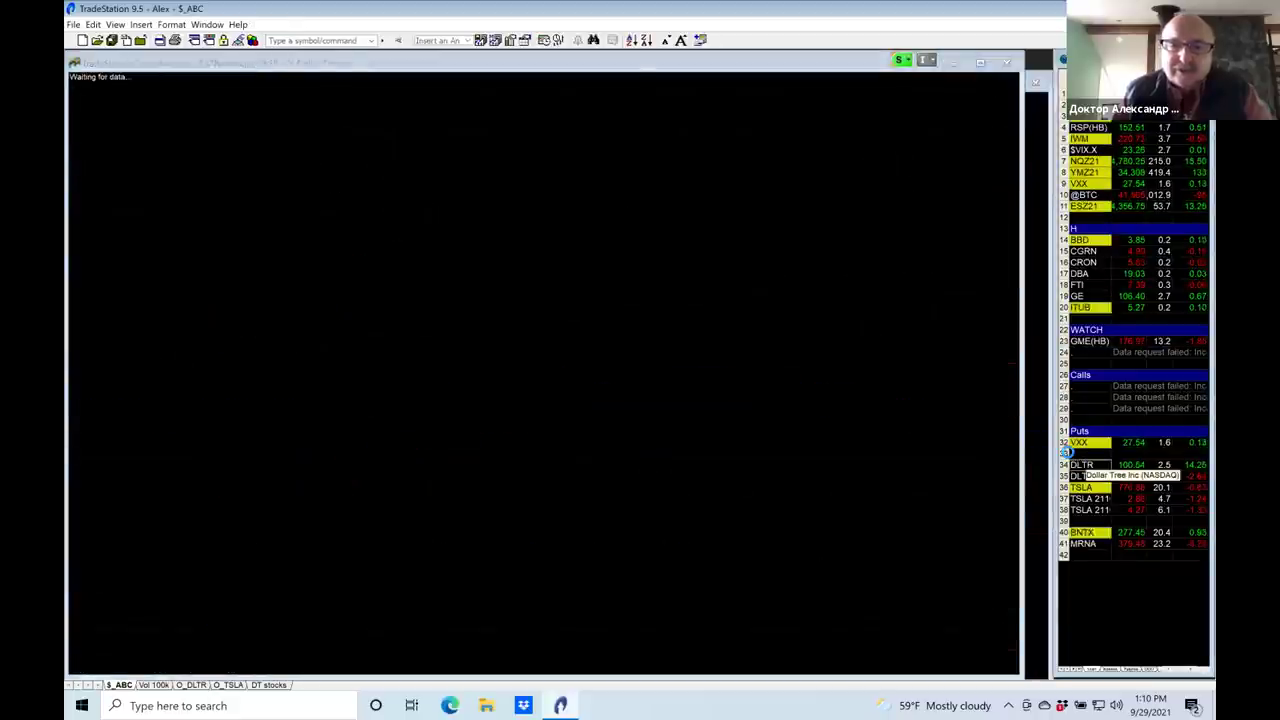
pyautogui.click(1040, 154)
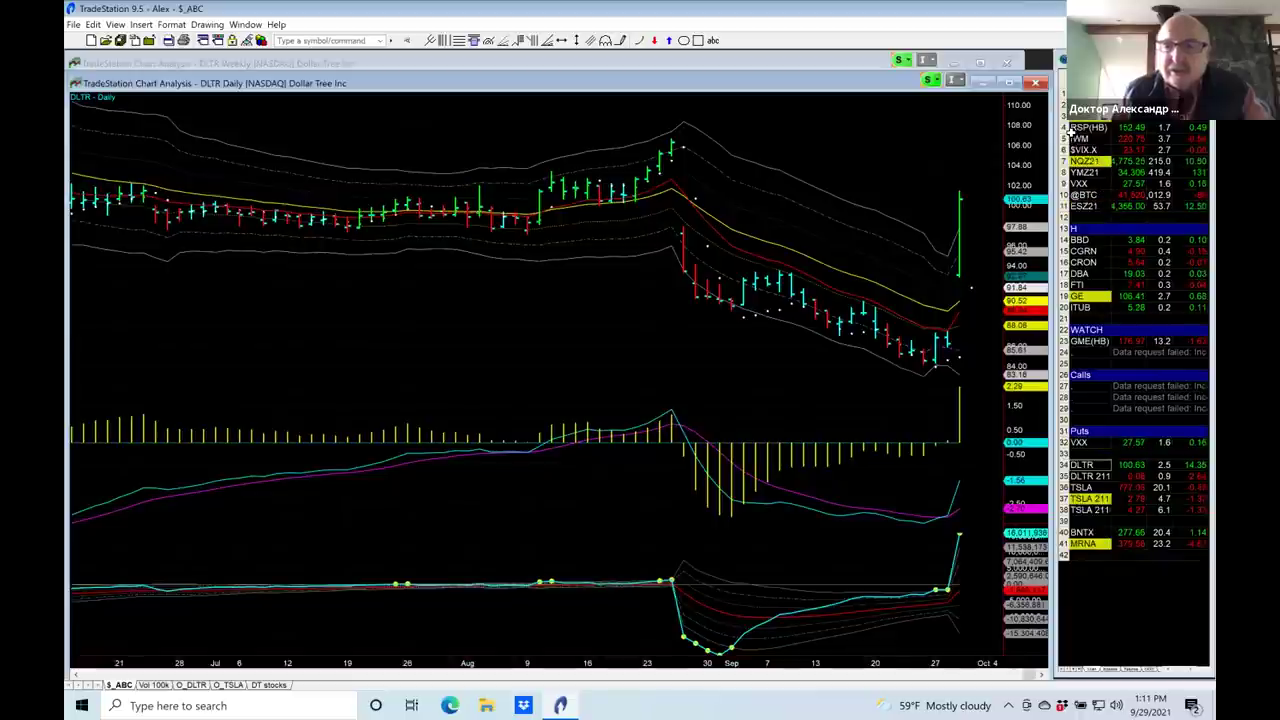
pyautogui.click(1080, 138)
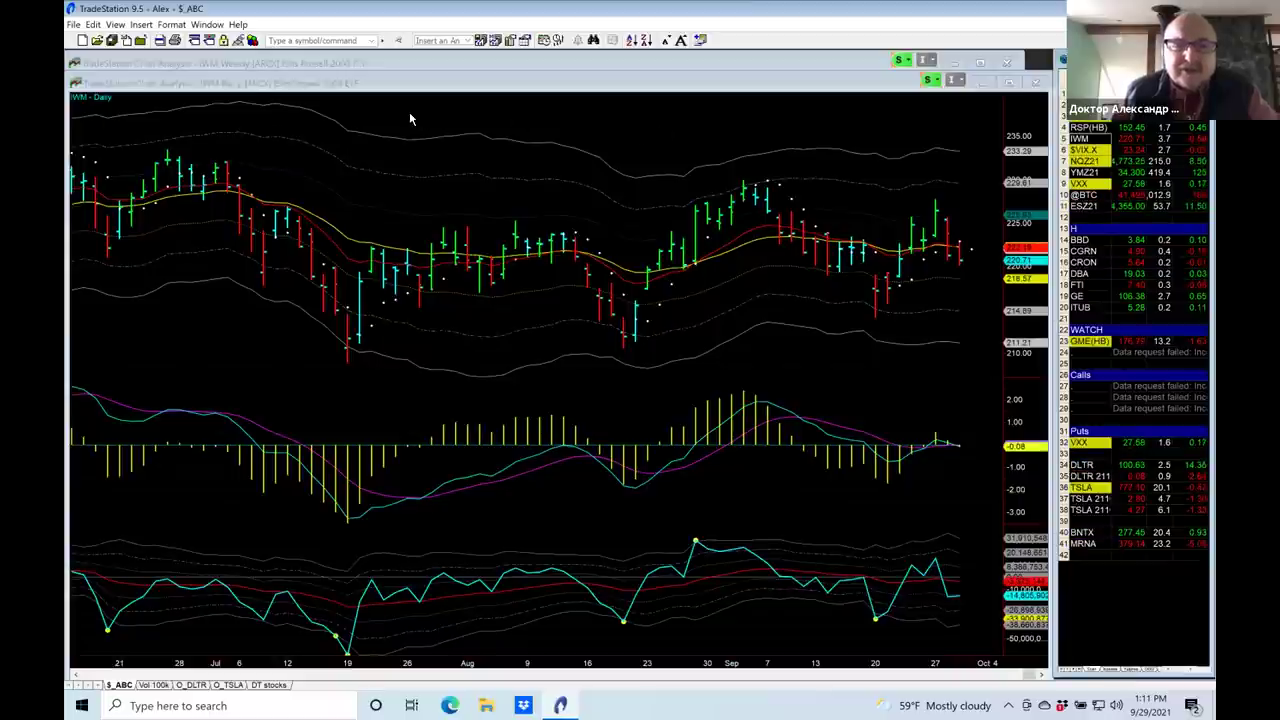
pyautogui.click(712, 63)
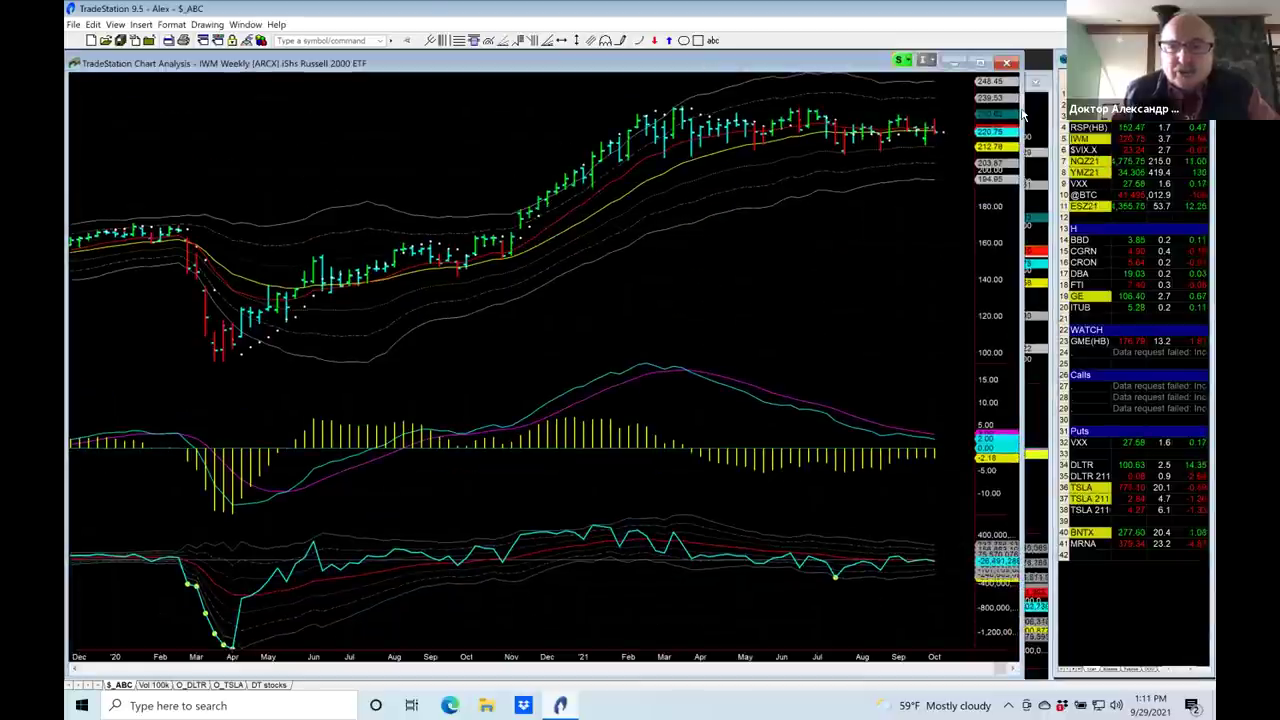
pyautogui.click(1020, 120)
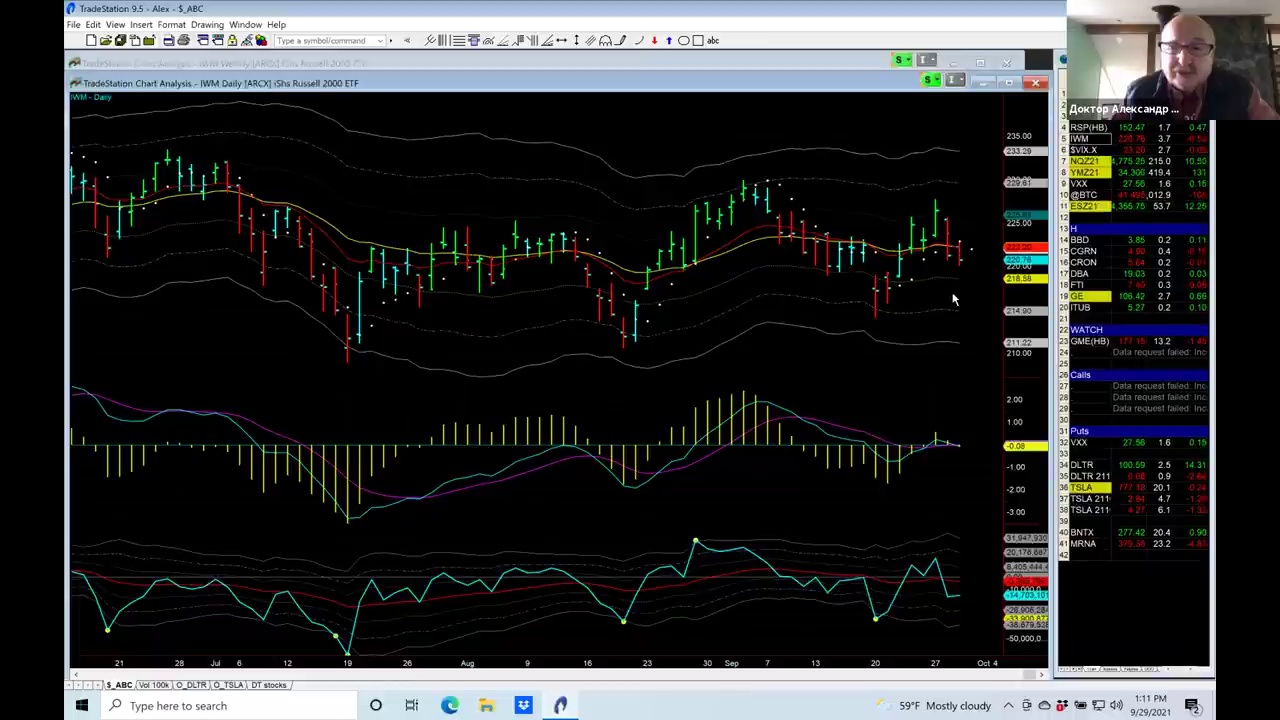
pyautogui.moveTo(846, 287)
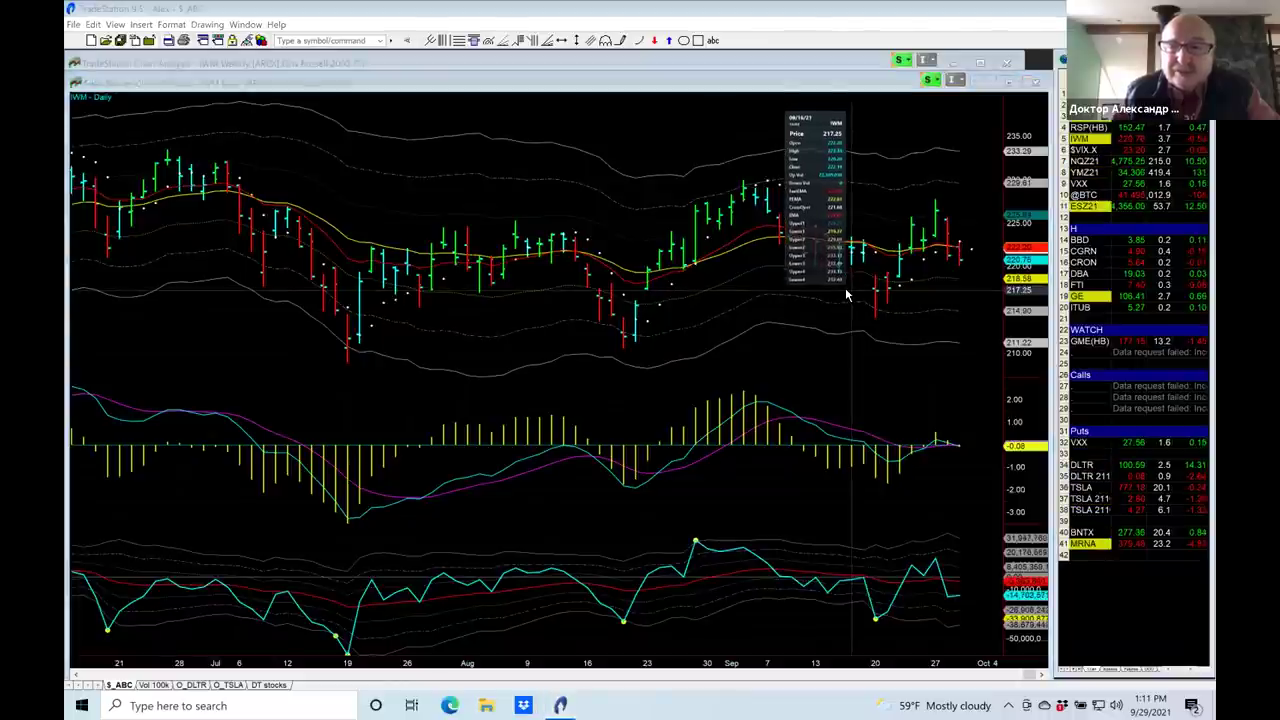
pyautogui.click(845, 287)
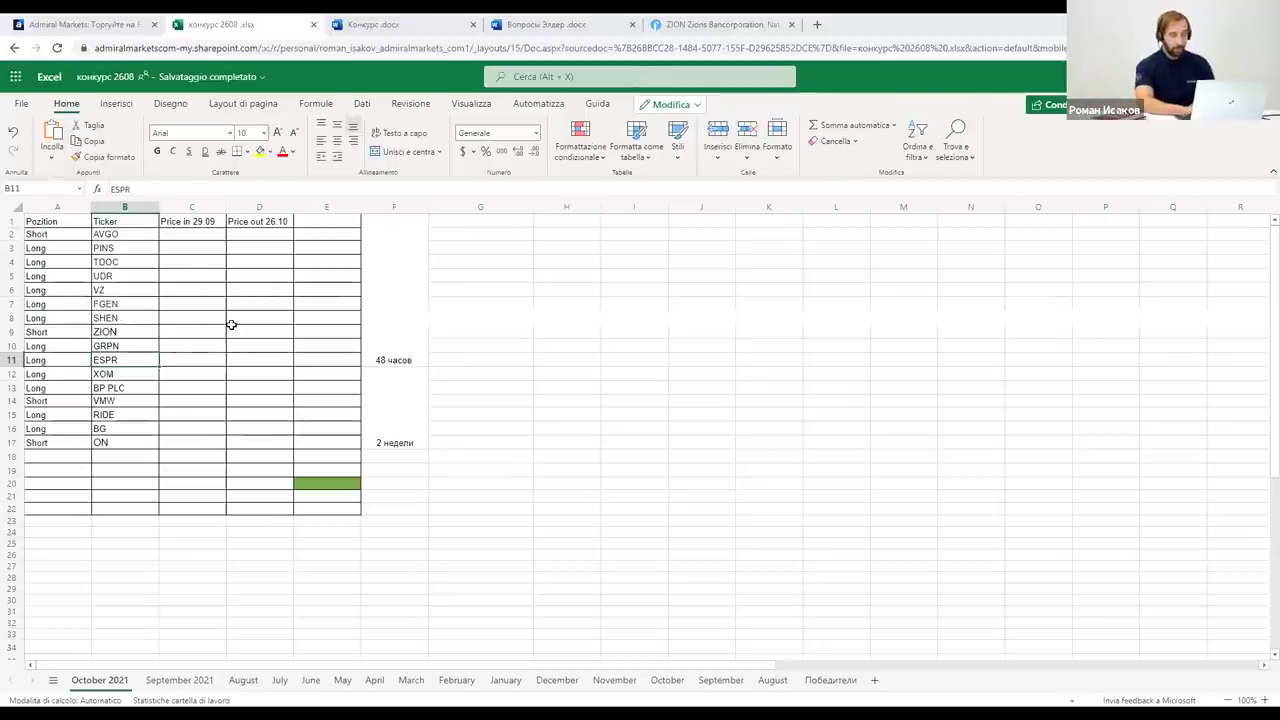
# - Switch to the contest workbook in Excel and review the "Price in 29.09" and "Price out 26.10" headers on the October 2021 sheet
pyautogui.click(197, 221)
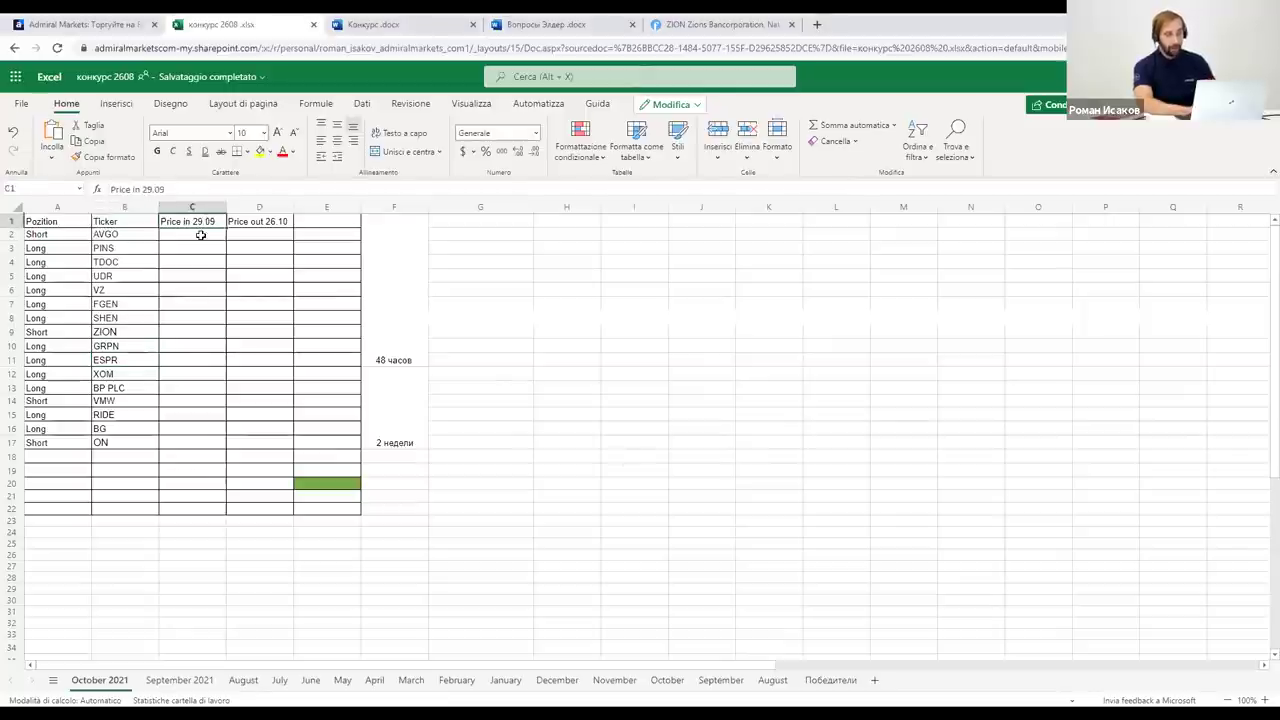
pyautogui.click(258, 223)
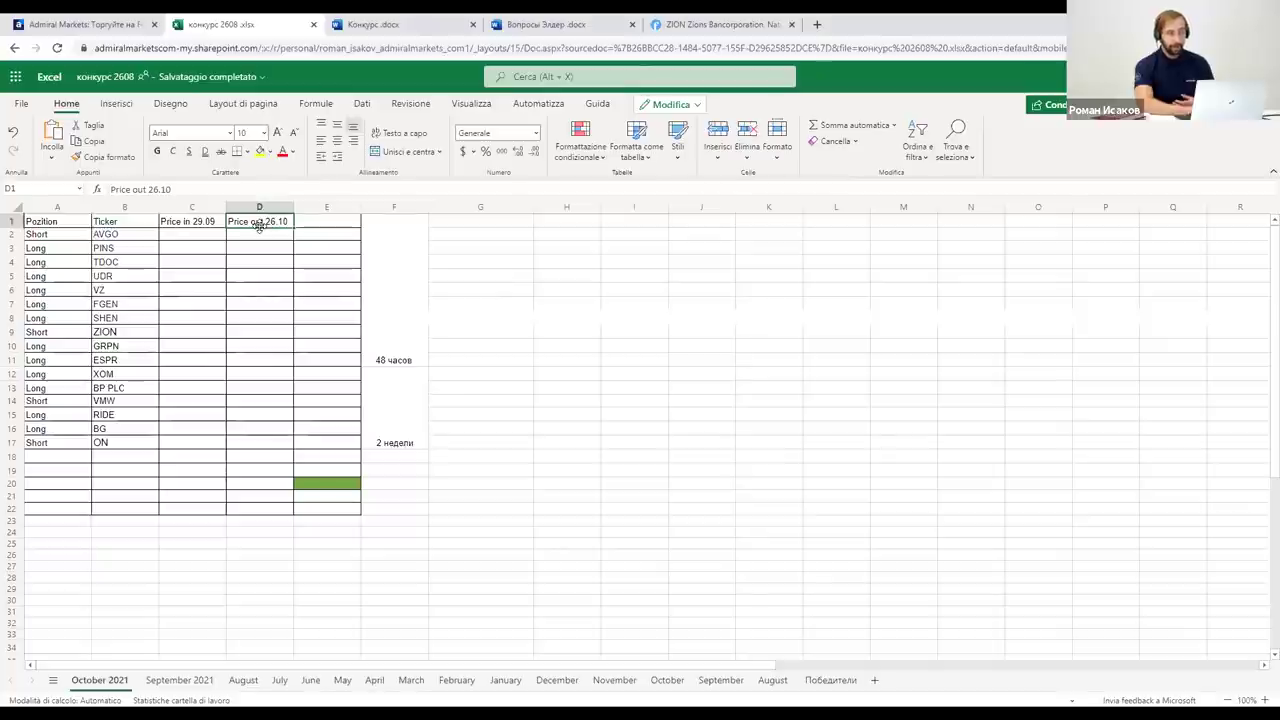